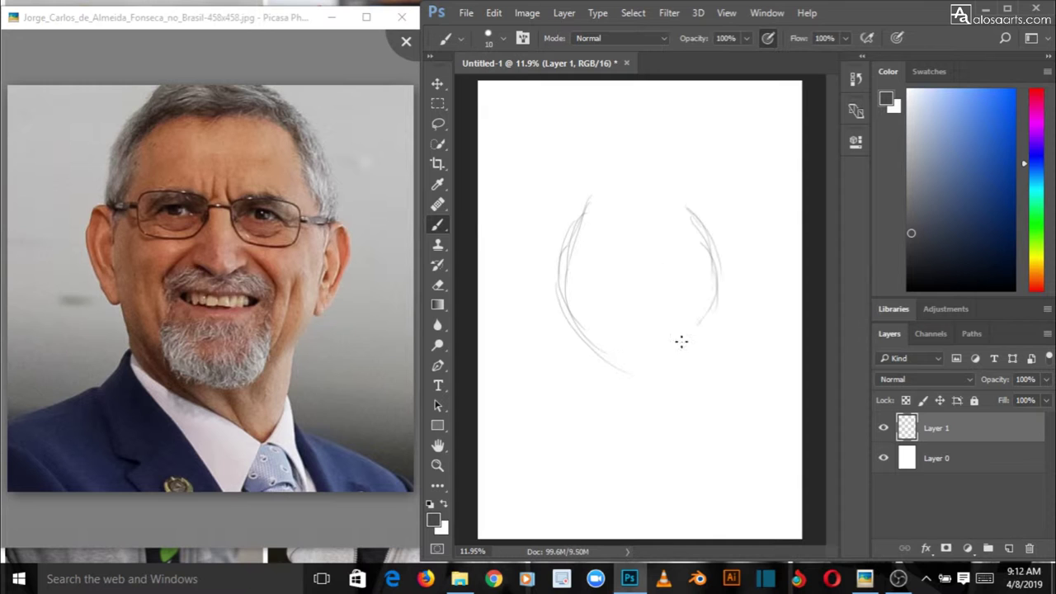
# Sketch a loose rounded head outline with overlapping strokes for the crown, sides and jaw, consulting the second reference photo.
pyautogui.moveTo(590, 208); pyautogui.dragTo(553, 264)
pyautogui.press('z')
pyautogui.moveTo(648, 333); pyautogui.dragTo(681, 333)
pyautogui.click(296, 296)
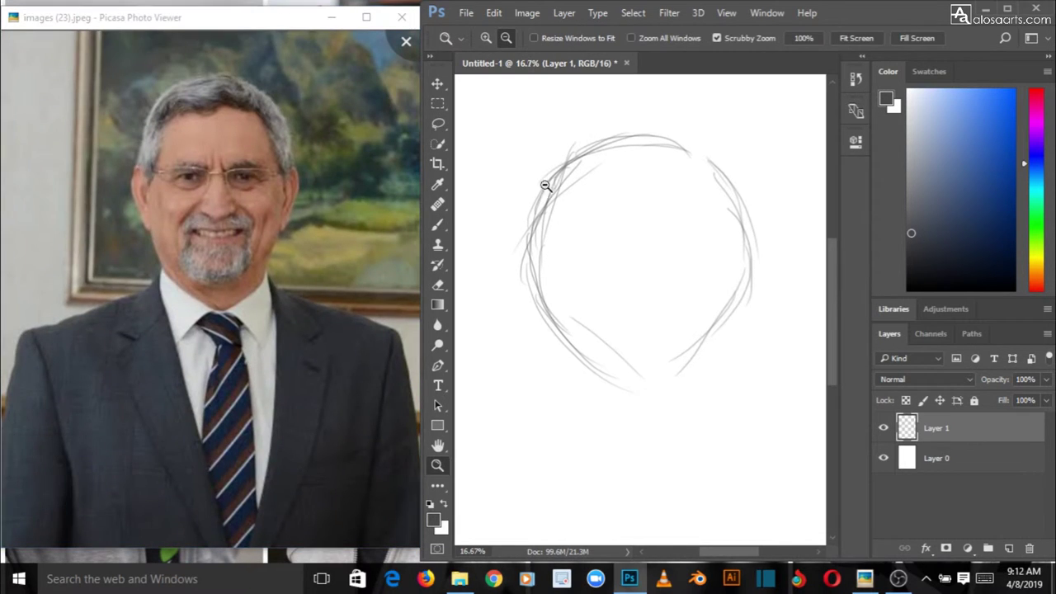
pyautogui.moveTo(547, 181)
pyautogui.mouseDown()
pyautogui.moveTo(565, 156)
pyautogui.moveTo(537, 207)
pyautogui.moveTo(654, 122)
pyautogui.moveTo(662, 148)
pyautogui.moveTo(708, 163)
pyautogui.moveTo(736, 232)
pyautogui.mouseUp()
pyautogui.moveTo(590, 170)
pyautogui.mouseDown()
pyautogui.moveTo(570, 184)
pyautogui.moveTo(556, 243)
pyautogui.moveTo(542, 247)
pyautogui.moveTo(640, 167)
pyautogui.moveTo(702, 186)
pyautogui.moveTo(734, 243)
pyautogui.mouseUp()
# Bring back the close-up reference photo and erase stray lines inside the head outline.
pyautogui.click(189, 297)
pyautogui.press('Right')
pyautogui.press('e')
pyautogui.moveTo(613, 231); pyautogui.dragTo(646, 211)
# Sketch the hairline, both large ears, the jaw and the chin around the head outline.
pyautogui.press('b')
pyautogui.moveTo(575, 171)
pyautogui.mouseDown()
pyautogui.moveTo(702, 173)
pyautogui.moveTo(742, 260)
pyautogui.mouseUp()
pyautogui.moveTo(533, 267); pyautogui.dragTo(566, 332)
pyautogui.moveTo(734, 223)
pyautogui.mouseDown()
pyautogui.moveTo(732, 273)
pyautogui.moveTo(700, 356)
pyautogui.mouseUp()
pyautogui.moveTo(551, 335); pyautogui.dragTo(726, 341)
pyautogui.moveTo(536, 238)
pyautogui.mouseDown()
pyautogui.moveTo(505, 251)
pyautogui.moveTo(542, 341)
pyautogui.moveTo(559, 349)
pyautogui.mouseUp()
pyautogui.moveTo(726, 222)
pyautogui.mouseDown()
pyautogui.moveTo(759, 241)
pyautogui.moveTo(762, 279)
pyautogui.moveTo(703, 347)
pyautogui.mouseUp()
pyautogui.moveTo(617, 369)
pyautogui.mouseDown()
pyautogui.moveTo(625, 400)
pyautogui.moveTo(690, 347)
pyautogui.mouseUp()
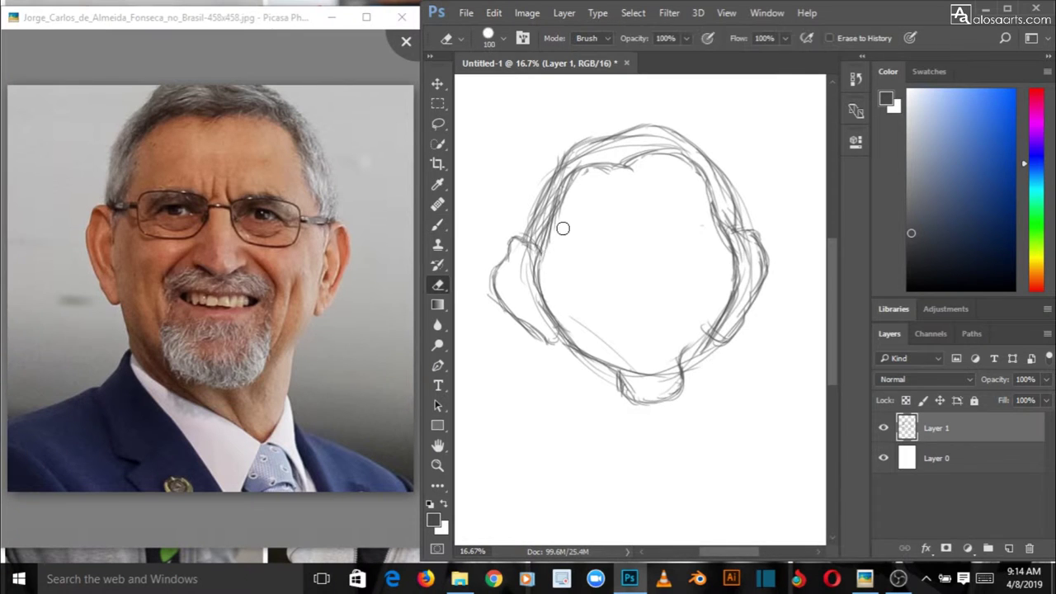
# Sketch the eyes, the eyebrow lines and the bridge and sides of the nose.
pyautogui.moveTo(589, 237)
pyautogui.mouseDown()
pyautogui.moveTo(688, 235)
pyautogui.moveTo(591, 241)
pyautogui.moveTo(631, 243)
pyautogui.mouseUp()
pyautogui.moveTo(651, 236); pyautogui.dragTo(700, 231)
pyautogui.moveTo(578, 231); pyautogui.dragTo(634, 223)
pyautogui.moveTo(642, 224)
pyautogui.mouseDown()
pyautogui.moveTo(696, 222)
pyautogui.moveTo(628, 227)
pyautogui.mouseUp()
pyautogui.moveTo(645, 210)
pyautogui.mouseDown()
pyautogui.moveTo(648, 230)
pyautogui.moveTo(619, 282)
pyautogui.moveTo(637, 302)
pyautogui.mouseUp()
pyautogui.moveTo(644, 235); pyautogui.dragTo(654, 298)
# Sketch the base of the nose, the smiling mouth and the outline of the chin beard.
pyautogui.moveTo(624, 285)
pyautogui.mouseDown()
pyautogui.moveTo(651, 266)
pyautogui.moveTo(675, 294)
pyautogui.mouseUp()
pyautogui.moveTo(604, 318)
pyautogui.mouseDown()
pyautogui.moveTo(689, 310)
pyautogui.moveTo(658, 314)
pyautogui.mouseUp()
pyautogui.moveTo(594, 320)
pyautogui.mouseDown()
pyautogui.moveTo(648, 330)
pyautogui.moveTo(597, 315)
pyautogui.moveTo(594, 299)
pyautogui.moveTo(604, 329)
pyautogui.mouseUp()
pyautogui.moveTo(607, 322); pyautogui.dragTo(617, 391)
pyautogui.moveTo(695, 306); pyautogui.dragTo(683, 393)
pyautogui.moveTo(613, 380); pyautogui.dragTo(694, 386)
# Add the smile folds, lower lip, eye details, under-eye bags and a cheek line to the face sketch.
pyautogui.moveTo(628, 277); pyautogui.dragTo(588, 317)
pyautogui.moveTo(684, 276)
pyautogui.mouseDown()
pyautogui.moveTo(659, 289)
pyautogui.moveTo(691, 322)
pyautogui.mouseUp()
pyautogui.moveTo(604, 323); pyautogui.dragTo(660, 331)
pyautogui.moveTo(670, 310); pyautogui.dragTo(683, 330)
pyautogui.moveTo(594, 241); pyautogui.dragTo(614, 236)
pyautogui.moveTo(660, 235); pyautogui.dragTo(680, 248)
pyautogui.moveTo(595, 248); pyautogui.dragTo(693, 256)
pyautogui.moveTo(569, 301); pyautogui.dragTo(602, 346)
# Clean up the upper-left edge of the hair and sketch rectangular glasses with bridge and side arms.
pyautogui.press('e')
pyautogui.moveTo(573, 133); pyautogui.dragTo(548, 171)
pyautogui.press('b')
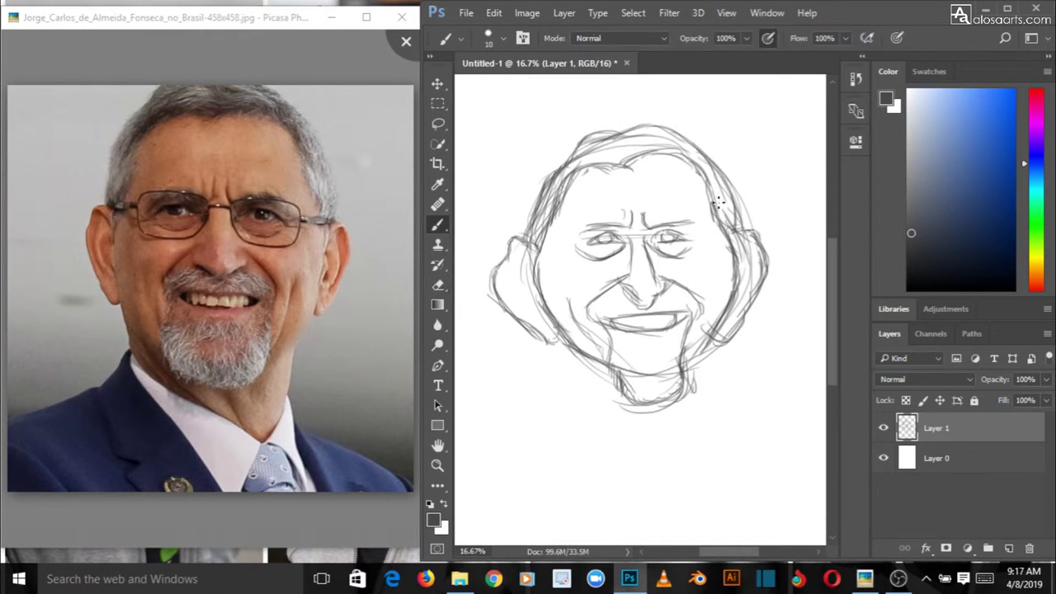
pyautogui.moveTo(559, 233); pyautogui.dragTo(617, 223)
pyautogui.moveTo(561, 229)
pyautogui.mouseDown()
pyautogui.moveTo(613, 237)
pyautogui.moveTo(570, 274)
pyautogui.mouseUp()
pyautogui.moveTo(622, 227)
pyautogui.mouseDown()
pyautogui.moveTo(625, 248)
pyautogui.moveTo(578, 274)
pyautogui.moveTo(706, 247)
pyautogui.moveTo(648, 270)
pyautogui.mouseUp()
pyautogui.moveTo(627, 246); pyautogui.dragTo(650, 237)
pyautogui.moveTo(700, 230); pyautogui.dragTo(751, 231)
# Sketch the moustache, a cheek crease and the rough edges of the chin beard.
pyautogui.press('e')
pyautogui.press('b')
pyautogui.moveTo(609, 363); pyautogui.dragTo(689, 399)
pyautogui.moveTo(691, 346); pyautogui.dragTo(683, 401)
pyautogui.moveTo(718, 292); pyautogui.dragTo(694, 342)
pyautogui.moveTo(589, 315); pyautogui.dragTo(632, 289)
pyautogui.moveTo(592, 318)
pyautogui.mouseDown()
pyautogui.moveTo(627, 292)
pyautogui.moveTo(632, 305)
pyautogui.moveTo(696, 312)
pyautogui.mouseUp()
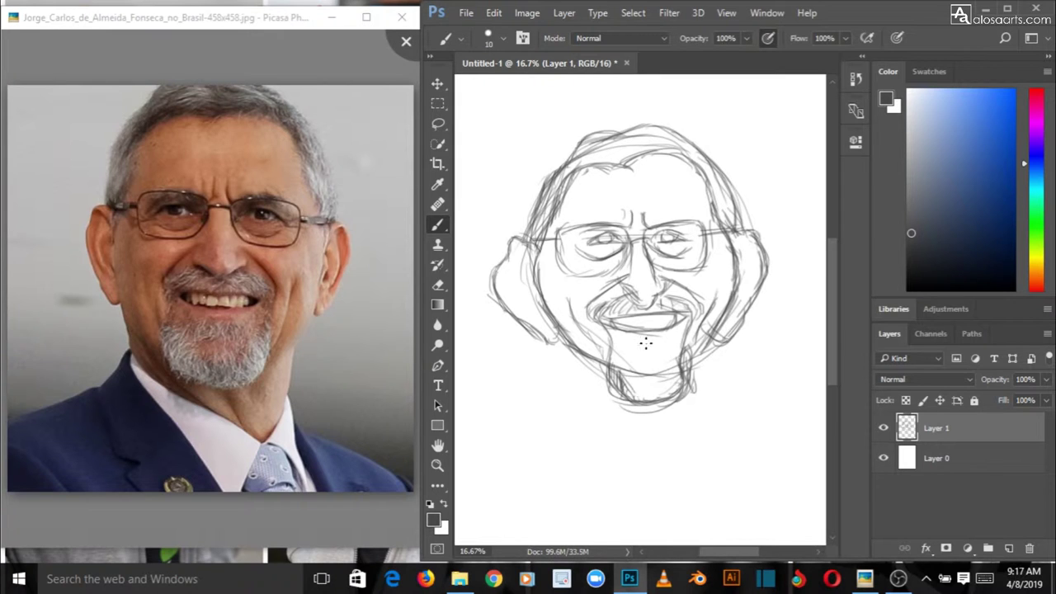
# Thicken the beard's sides and bottom and reinforce the lower ears and jawline.
pyautogui.moveTo(625, 395); pyautogui.dragTo(683, 373)
pyautogui.moveTo(610, 325); pyautogui.dragTo(623, 378)
pyautogui.moveTo(684, 324)
pyautogui.mouseDown()
pyautogui.moveTo(677, 362)
pyautogui.moveTo(617, 353)
pyautogui.mouseUp()
pyautogui.moveTo(678, 340); pyautogui.dragTo(675, 379)
pyautogui.moveTo(528, 325); pyautogui.dragTo(555, 345)
pyautogui.moveTo(761, 305); pyautogui.dragTo(715, 343)
pyautogui.moveTo(718, 320); pyautogui.dragTo(682, 361)
# Sketch the neck, sloping shoulders, shirt collar and first lapel line of a small body.
pyautogui.moveTo(556, 332)
pyautogui.mouseDown()
pyautogui.moveTo(604, 365)
pyautogui.moveTo(603, 408)
pyautogui.mouseUp()
pyautogui.moveTo(587, 359)
pyautogui.mouseDown()
pyautogui.moveTo(598, 367)
pyautogui.moveTo(550, 424)
pyautogui.moveTo(545, 456)
pyautogui.mouseUp()
pyautogui.moveTo(600, 402)
pyautogui.mouseDown()
pyautogui.moveTo(677, 413)
pyautogui.moveTo(693, 381)
pyautogui.moveTo(690, 394)
pyautogui.mouseUp()
pyautogui.moveTo(672, 408); pyautogui.dragTo(720, 487)
pyautogui.moveTo(599, 388)
pyautogui.mouseDown()
pyautogui.moveTo(545, 427)
pyautogui.moveTo(532, 487)
pyautogui.mouseUp()
pyautogui.moveTo(668, 412)
pyautogui.mouseDown()
pyautogui.moveTo(639, 462)
pyautogui.moveTo(681, 510)
pyautogui.mouseUp()
pyautogui.moveTo(601, 401); pyautogui.dragTo(662, 524)
# Draw short vertical lines inside the mouth to divide the teeth.
pyautogui.moveTo(609, 328)
pyautogui.mouseDown()
pyautogui.moveTo(674, 332)
pyautogui.moveTo(632, 330)
pyautogui.mouseUp()
pyautogui.moveTo(660, 315); pyautogui.dragTo(661, 329)
pyautogui.moveTo(623, 318); pyautogui.dragTo(624, 331)
pyautogui.moveTo(670, 315); pyautogui.dragTo(673, 332)
# Sketch the tie, the jacket lapels and the sleeve lines below the collar.
pyautogui.moveTo(667, 447); pyautogui.dragTo(648, 512)
pyautogui.moveTo(687, 441); pyautogui.dragTo(677, 492)
pyautogui.moveTo(611, 391); pyautogui.dragTo(600, 423)
pyautogui.moveTo(596, 408)
pyautogui.mouseDown()
pyautogui.moveTo(588, 429)
pyautogui.moveTo(658, 535)
pyautogui.mouseUp()
pyautogui.moveTo(547, 427); pyautogui.dragTo(567, 470)
pyautogui.moveTo(698, 457); pyautogui.dragTo(691, 527)
pyautogui.moveTo(582, 450); pyautogui.dragTo(557, 518)
# Sketch the inner contours of both ears.
pyautogui.click(437, 465)
pyautogui.moveTo(744, 310); pyautogui.dragTo(749, 310)
pyautogui.click(438, 225)
pyautogui.moveTo(508, 245)
pyautogui.mouseDown()
pyautogui.moveTo(507, 290)
pyautogui.moveTo(541, 330)
pyautogui.mouseUp()
pyautogui.moveTo(761, 245); pyautogui.dragTo(736, 310)
# Add a layer above Layer 0, fill it with grey, and create an empty painting layer beneath the sketch.
pyautogui.click(437, 465)
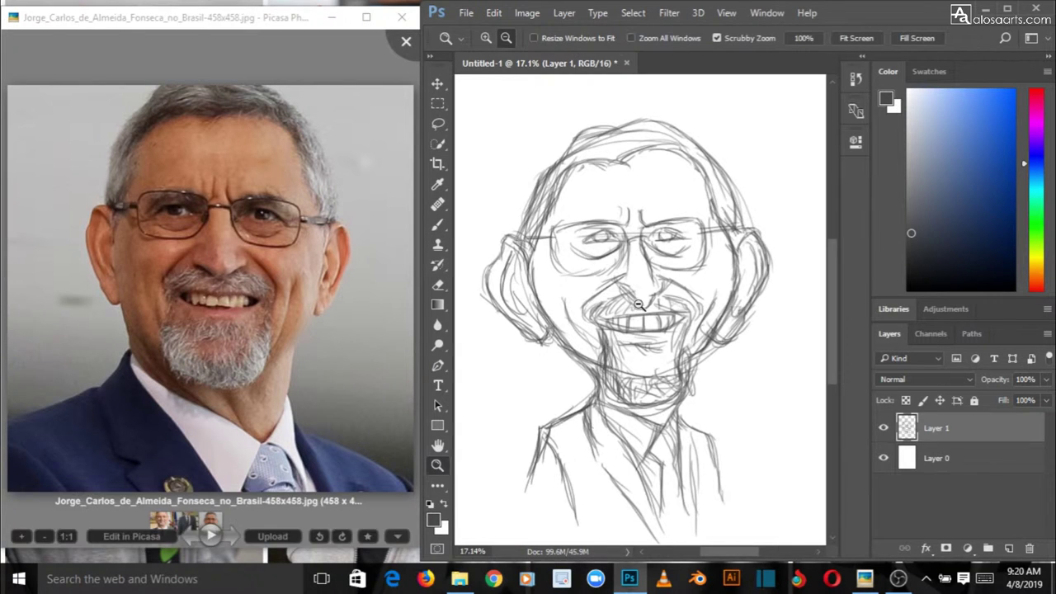
pyautogui.moveTo(627, 371); pyautogui.dragTo(570, 373)
pyautogui.click(948, 458)
pyautogui.click(1008, 548)
pyautogui.hotkey('shift', 'F5')
pyautogui.press('Return')
pyautogui.click(1008, 548)
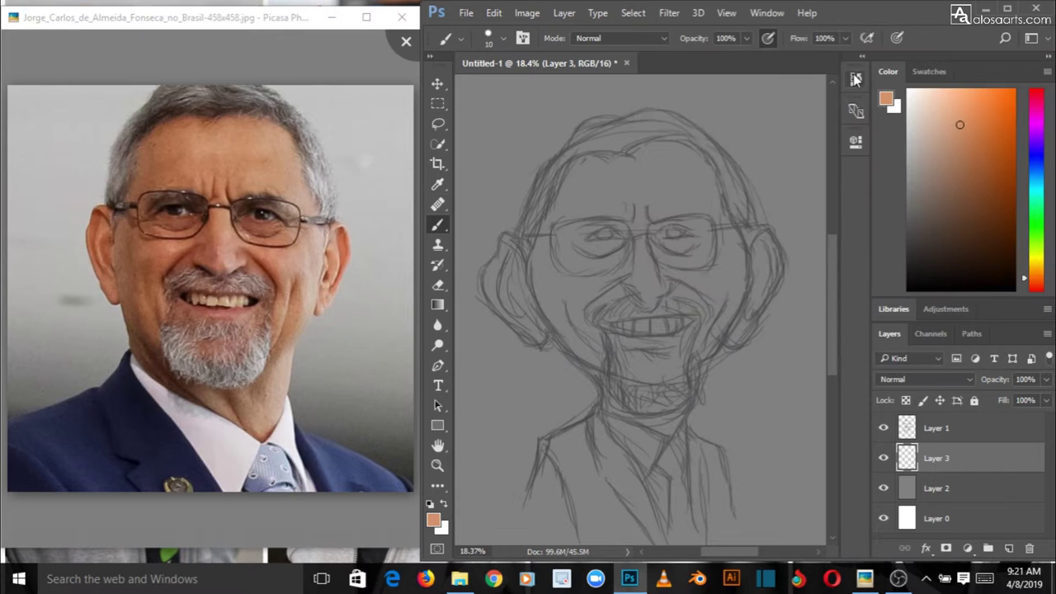
# Paint the face, ears and neck a flat orange-tan and the hair dark grey on Layer 3.
pyautogui.moveTo(651, 219)
pyautogui.mouseDown()
pyautogui.moveTo(635, 346)
pyautogui.moveTo(651, 400)
pyautogui.moveTo(736, 332)
pyautogui.moveTo(681, 221)
pyautogui.moveTo(731, 231)
pyautogui.mouseUp()
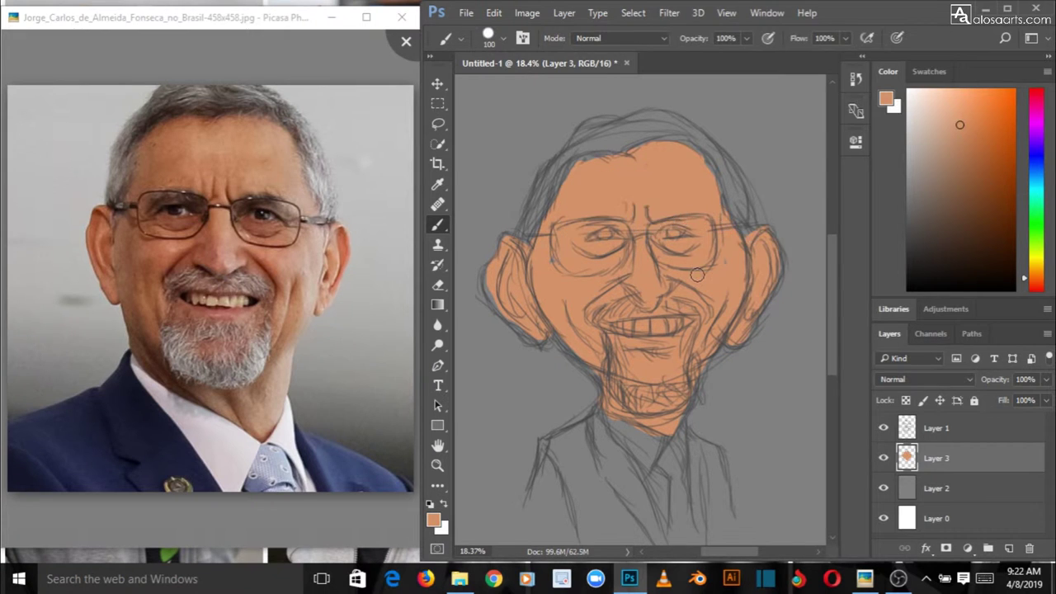
pyautogui.click(434, 519)
pyautogui.click(660, 172)
pyautogui.click(1000, 42)
pyautogui.moveTo(544, 202)
pyautogui.mouseDown()
pyautogui.moveTo(738, 206)
pyautogui.moveTo(737, 238)
pyautogui.mouseUp()
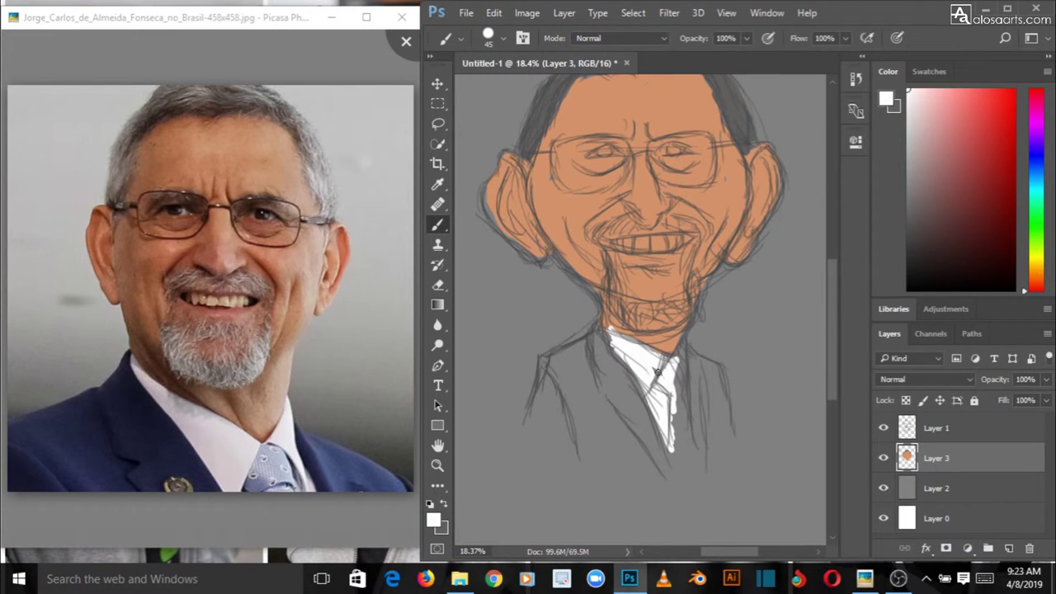
# Paint the shirt front white and the jacket dark blue on Layer 3.
pyautogui.moveTo(658, 372); pyautogui.dragTo(682, 471)
pyautogui.press('x')
pyautogui.click(434, 519)
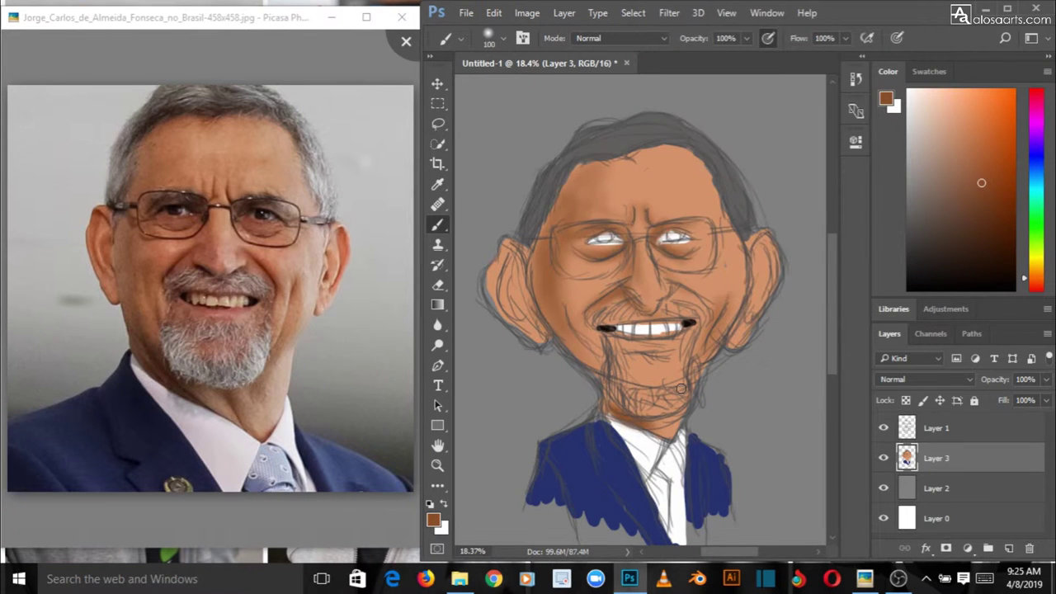
# Shade the facial skin with a sampled tone and paint the moustache area brownish grey.
pyautogui.keyDown('alt'); pyautogui.click(620, 203); pyautogui.keyUp('alt')
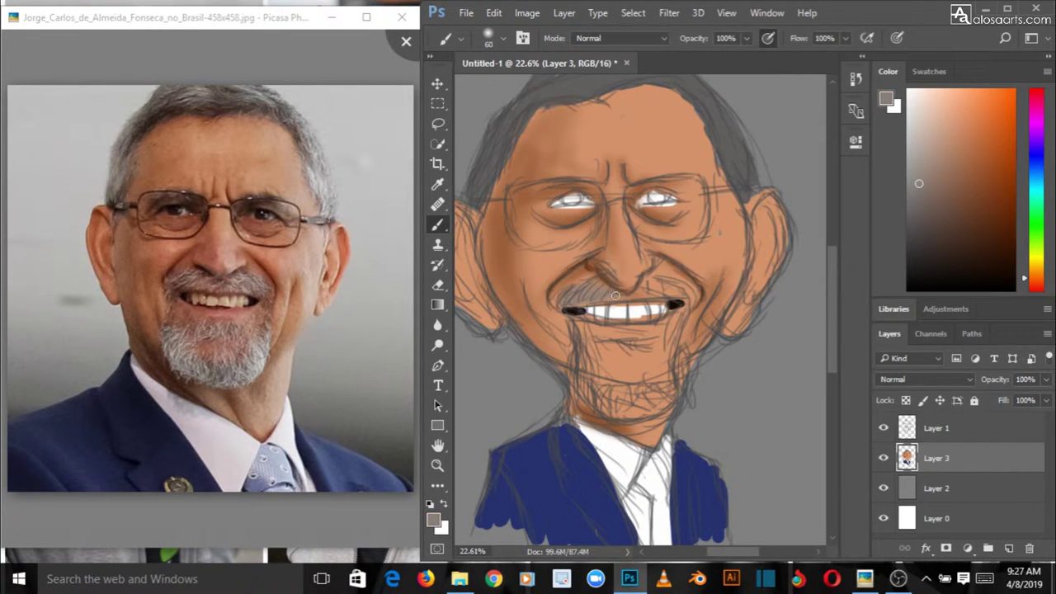
pyautogui.moveTo(615, 295); pyautogui.dragTo(590, 307)
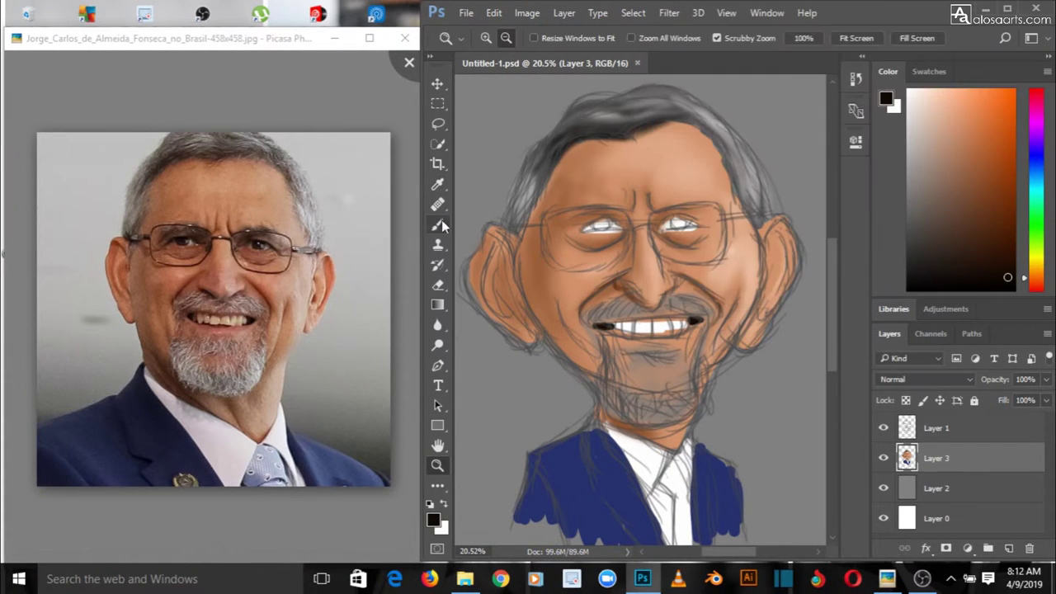
# Paint black lid lines around both eyes and check them with the Layer 1 sketch briefly hidden.
pyautogui.click(438, 224)
pyautogui.moveTo(582, 234)
pyautogui.mouseDown()
pyautogui.moveTo(629, 216)
pyautogui.moveTo(658, 233)
pyautogui.mouseUp()
pyautogui.moveTo(587, 235); pyautogui.dragTo(618, 237)
pyautogui.moveTo(709, 234)
pyautogui.mouseDown()
pyautogui.moveTo(743, 215)
pyautogui.moveTo(775, 225)
pyautogui.mouseUp()
pyautogui.click(883, 427)
pyautogui.click(883, 427)
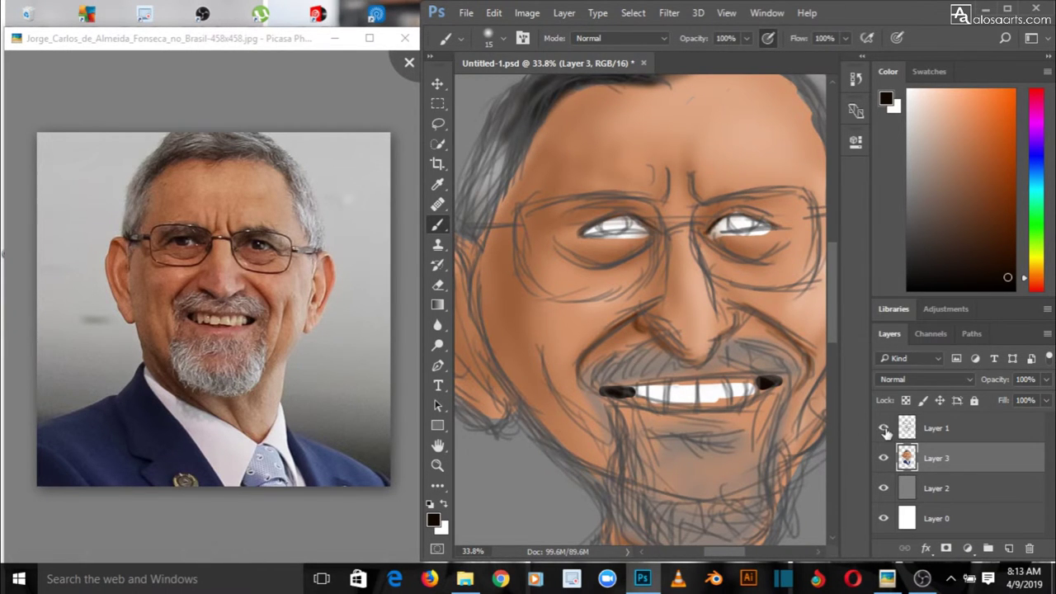
# Hide the Layer 1 sketch and paint solid black irises in both eyes.
pyautogui.click(883, 427)
pyautogui.moveTo(701, 213)
pyautogui.mouseDown()
pyautogui.moveTo(688, 171)
pyautogui.moveTo(665, 171)
pyautogui.moveTo(651, 215)
pyautogui.mouseUp()
pyautogui.moveTo(645, 181)
pyautogui.mouseDown()
pyautogui.moveTo(646, 202)
pyautogui.moveTo(608, 239)
pyautogui.mouseUp()
pyautogui.click(503, 38)
pyautogui.click(474, 148)
pyautogui.moveTo(629, 217); pyautogui.dragTo(617, 238)
pyautogui.moveTo(616, 221); pyautogui.dragTo(607, 231)
pyautogui.moveTo(723, 225); pyautogui.dragTo(756, 224)
# Refine the mouth corner in black and the neighbouring teeth in white with a smaller brush, and show the sketch again.
pyautogui.press('[')
pyautogui.press('[')
pyautogui.moveTo(599, 391)
pyautogui.mouseDown()
pyautogui.moveTo(754, 381)
pyautogui.moveTo(636, 384)
pyautogui.mouseUp()
pyautogui.click(444, 504)
pyautogui.moveTo(635, 385)
pyautogui.mouseDown()
pyautogui.moveTo(736, 380)
pyautogui.moveTo(640, 383)
pyautogui.moveTo(641, 398)
pyautogui.mouseUp()
pyautogui.click(884, 428)
# Paint both eyebrows with a larger brush in brownish grey 5d544f.
pyautogui.click(444, 504)
pyautogui.click(433, 519)
pyautogui.click(679, 138)
pyautogui.click(678, 174)
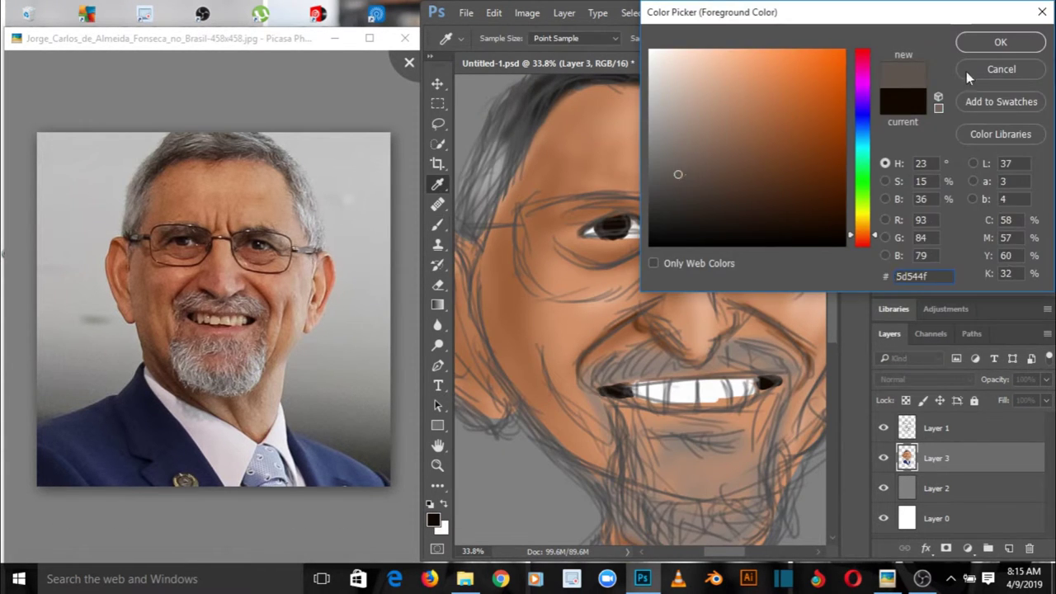
pyautogui.click(1000, 43)
pyautogui.press(']')
pyautogui.press(']')
pyautogui.press(']')
pyautogui.press(']')
pyautogui.press(']')
pyautogui.moveTo(569, 220)
pyautogui.mouseDown()
pyautogui.moveTo(597, 207)
pyautogui.moveTo(646, 208)
pyautogui.mouseUp()
pyautogui.moveTo(600, 202); pyautogui.dragTo(565, 208)
pyautogui.moveTo(700, 209); pyautogui.dragTo(795, 203)
# Hide the Layer 1 sketch, paint the beard's side edges brownish grey, and sample a brown skin tone.
pyautogui.click(883, 428)
pyautogui.moveTo(606, 412); pyautogui.dragTo(624, 507)
pyautogui.moveTo(788, 391); pyautogui.dragTo(750, 540)
pyautogui.keyDown('alt'); pyautogui.click(627, 363); pyautogui.keyUp('alt')
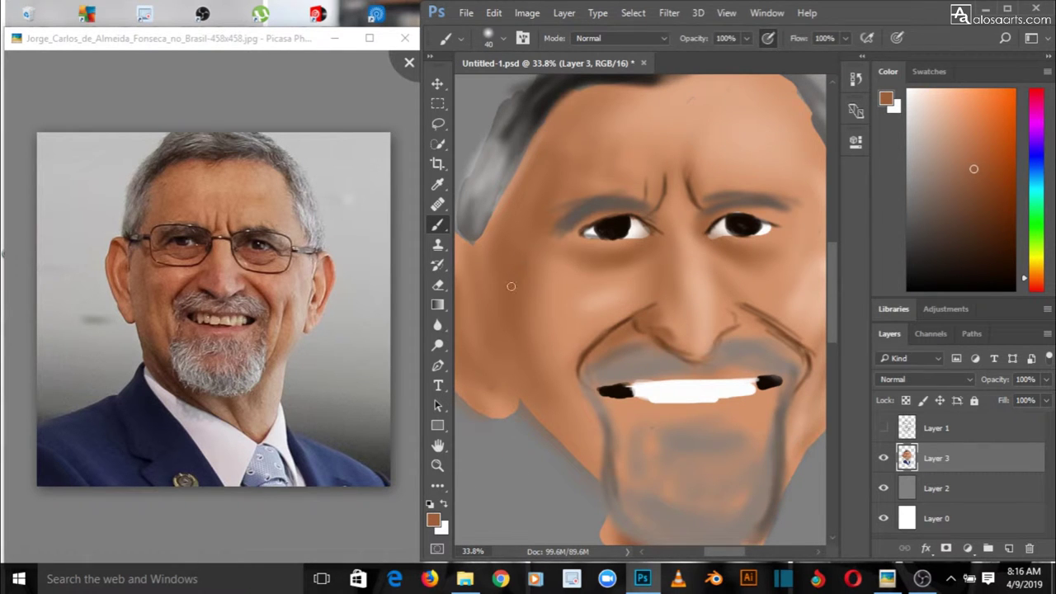
# Pick a darker brown and draw the creases beneath both eyes and along the eyelid with a much smaller brush.
pyautogui.click(434, 520)
pyautogui.click(817, 192)
pyautogui.click(1004, 37)
pyautogui.press('[')
pyautogui.press('[')
pyautogui.press('[')
pyautogui.press('[')
pyautogui.press('[')
pyautogui.moveTo(654, 245)
pyautogui.mouseDown()
pyautogui.moveTo(608, 272)
pyautogui.moveTo(584, 271)
pyautogui.mouseUp()
pyautogui.moveTo(708, 241)
pyautogui.mouseDown()
pyautogui.moveTo(732, 261)
pyautogui.moveTo(778, 261)
pyautogui.mouseUp()
pyautogui.moveTo(593, 229); pyautogui.dragTo(572, 241)
pyautogui.moveTo(605, 240)
pyautogui.mouseDown()
pyautogui.moveTo(623, 241)
pyautogui.moveTo(670, 323)
pyautogui.mouseUp()
# Lower the brush opacity to 33% and softly shade the under-eye creases and inner eye corners of both eyes.
pyautogui.click(747, 39)
pyautogui.click(697, 57)
pyautogui.click(778, 42)
pyautogui.press(']')
pyautogui.press(']')
pyautogui.press(']')
pyautogui.press(']')
pyautogui.press(']')
pyautogui.press(']')
pyautogui.press('[')
pyautogui.press('[')
pyautogui.press('[')
pyautogui.press('[')
pyautogui.moveTo(651, 245); pyautogui.dragTo(584, 271)
pyautogui.moveTo(792, 231); pyautogui.dragTo(779, 250)
pyautogui.moveTo(709, 240); pyautogui.dragTo(721, 250)
# Paint soft brown creases on the lower left cheek beside the beard.
pyautogui.moveTo(546, 408); pyautogui.dragTo(575, 455)
pyautogui.moveTo(541, 399); pyautogui.dragTo(589, 463)
pyautogui.moveTo(576, 410); pyautogui.dragTo(604, 448)
# Shade the left ear in brown with a larger brush, showing the Layer 1 sketch as a guide and hiding it again.
pyautogui.click(883, 428)
pyautogui.press(']')
pyautogui.press(']')
pyautogui.press(']')
pyautogui.press(']')
pyautogui.press(']')
pyautogui.moveTo(485, 302); pyautogui.dragTo(515, 385)
pyautogui.click(885, 429)
# Shade the left hairline and temple, the side of the nose and the upper lip area with brown at low opacity.
pyautogui.moveTo(534, 152); pyautogui.dragTo(483, 237)
pyautogui.moveTo(512, 183); pyautogui.dragTo(482, 235)
pyautogui.click(434, 520)
pyautogui.click(783, 146)
pyautogui.click(998, 42)
pyautogui.press(']')
pyautogui.press(']')
pyautogui.moveTo(546, 137); pyautogui.dragTo(532, 172)
pyautogui.moveTo(661, 262); pyautogui.dragTo(643, 300)
pyautogui.moveTo(707, 369); pyautogui.dragTo(587, 364)
# Draw the inner folds of the left ear in dark brown with a smaller brush.
pyautogui.click(641, 552)
pyautogui.press('[')
pyautogui.press('[')
pyautogui.moveTo(493, 281)
pyautogui.mouseDown()
pyautogui.moveTo(486, 330)
pyautogui.moveTo(508, 359)
pyautogui.moveTo(523, 330)
pyautogui.moveTo(507, 290)
pyautogui.moveTo(518, 300)
pyautogui.mouseUp()
pyautogui.click(433, 519)
pyautogui.click(824, 210)
pyautogui.click(999, 40)
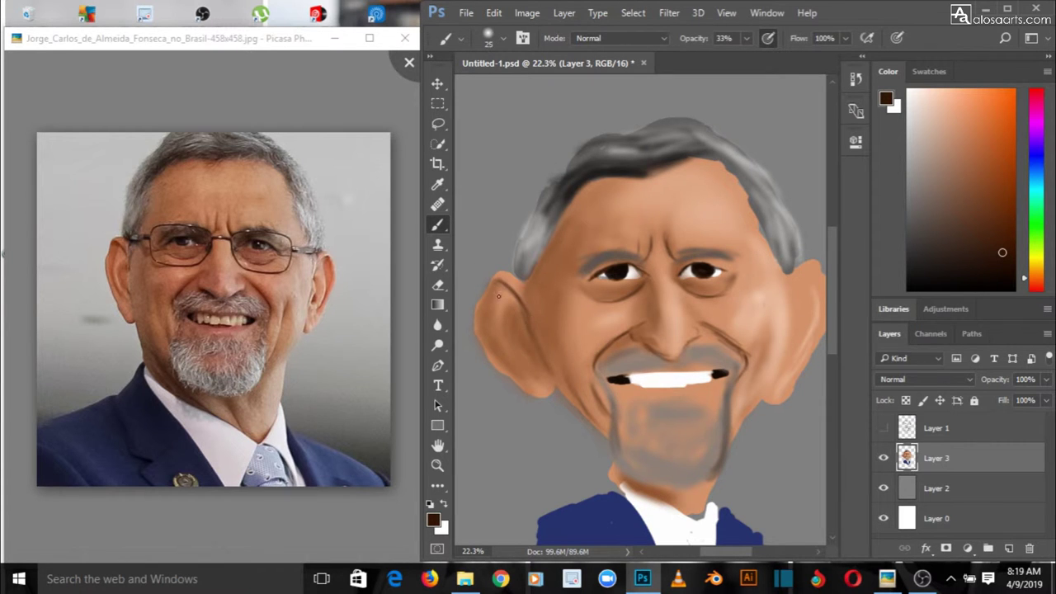
pyautogui.click(433, 519)
pyautogui.click(832, 193)
pyautogui.click(999, 40)
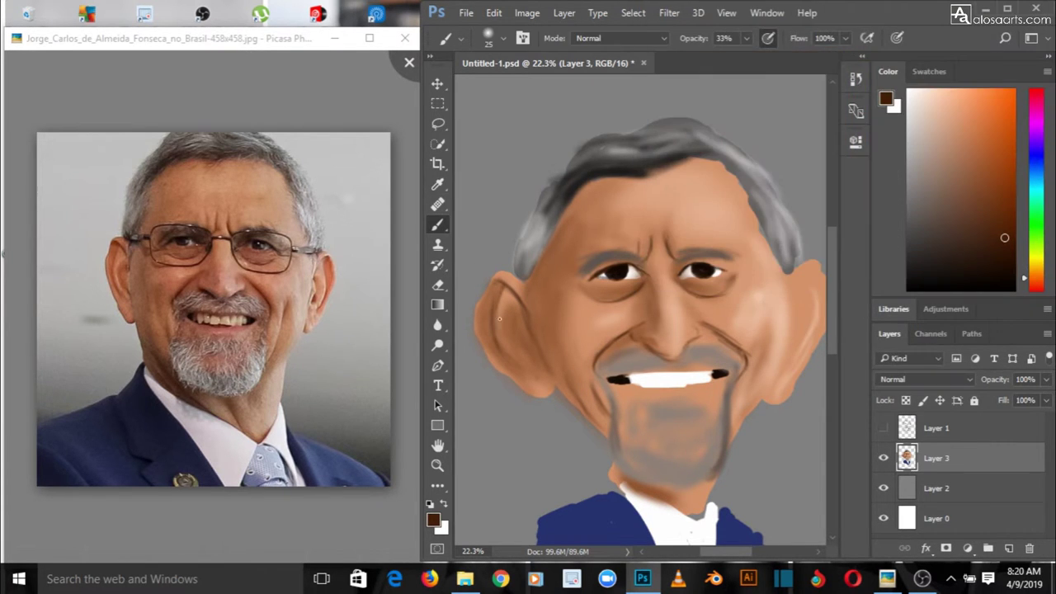
pyautogui.moveTo(506, 281)
pyautogui.mouseDown()
pyautogui.moveTo(486, 350)
pyautogui.moveTo(553, 384)
pyautogui.mouseUp()
# Draw the inner folds and lobe shading of the right ear in the same dark brown.
pyautogui.click(815, 552)
pyautogui.moveTo(793, 326)
pyautogui.mouseDown()
pyautogui.moveTo(773, 367)
pyautogui.moveTo(763, 292)
pyautogui.moveTo(770, 319)
pyautogui.mouseUp()
pyautogui.moveTo(782, 278); pyautogui.dragTo(788, 327)
pyautogui.moveTo(781, 275)
pyautogui.mouseDown()
pyautogui.moveTo(793, 263)
pyautogui.moveTo(800, 284)
pyautogui.mouseUp()
pyautogui.moveTo(745, 396); pyautogui.dragTo(743, 386)
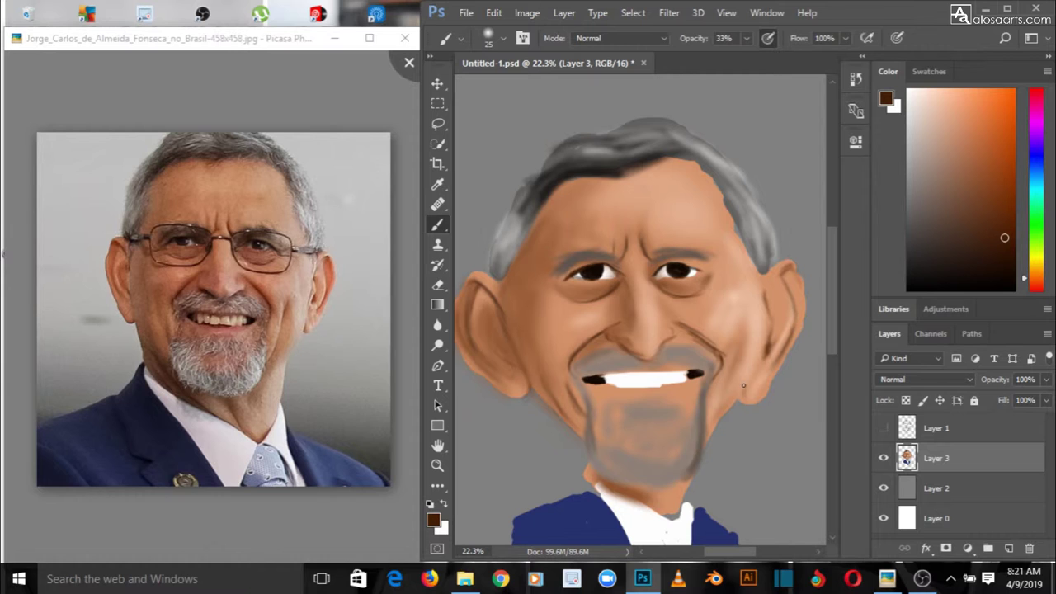
# Paint long vertical smile creases on both outer cheeks in dark brown.
pyautogui.press('e')
pyautogui.press('b')
pyautogui.moveTo(745, 333); pyautogui.dragTo(717, 411)
pyautogui.moveTo(542, 343)
pyautogui.mouseDown()
pyautogui.moveTo(560, 387)
pyautogui.moveTo(536, 390)
pyautogui.mouseUp()
# Shade the corners of the eye whites and the upper eyelids of both eyes with a soft dark brown brush.
pyautogui.press(']')
pyautogui.press(']')
pyautogui.press(']')
pyautogui.press(']')
pyautogui.press(']')
pyautogui.press(']')
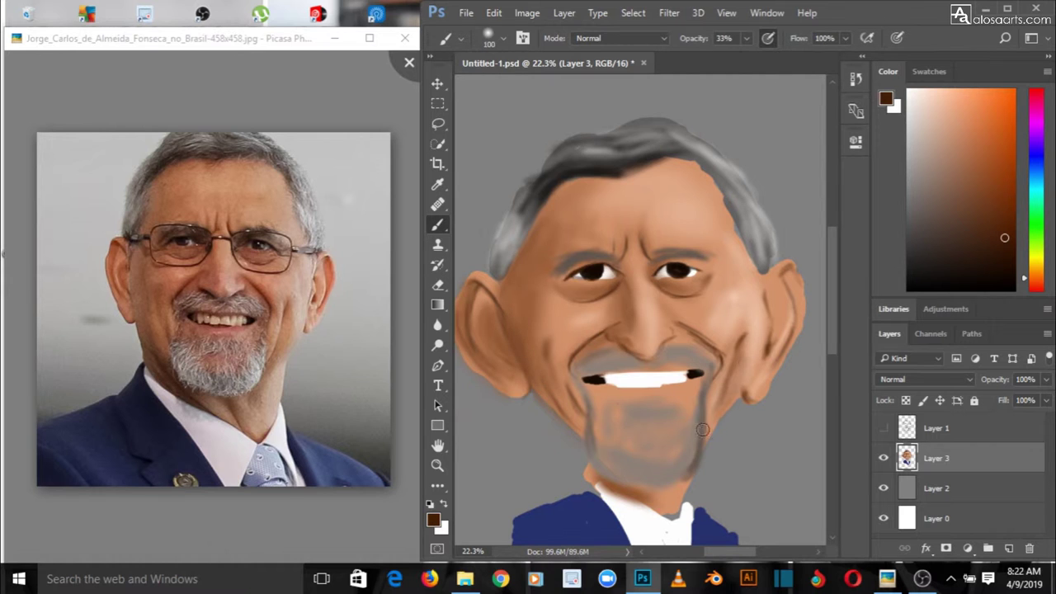
pyautogui.press('z')
pyautogui.click(577, 272)
pyautogui.press('b')
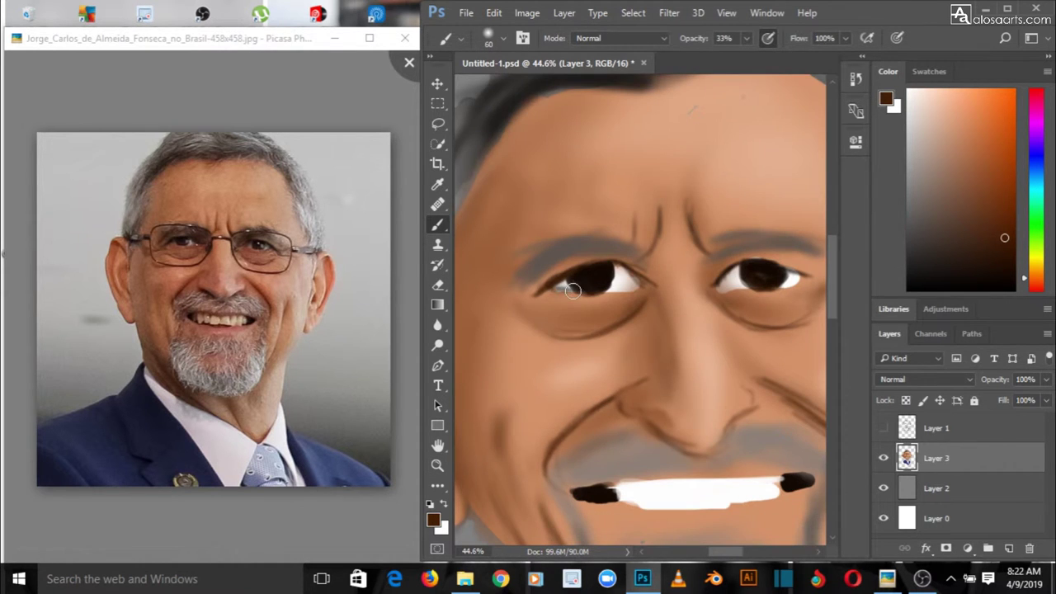
pyautogui.press('[')
pyautogui.press('[')
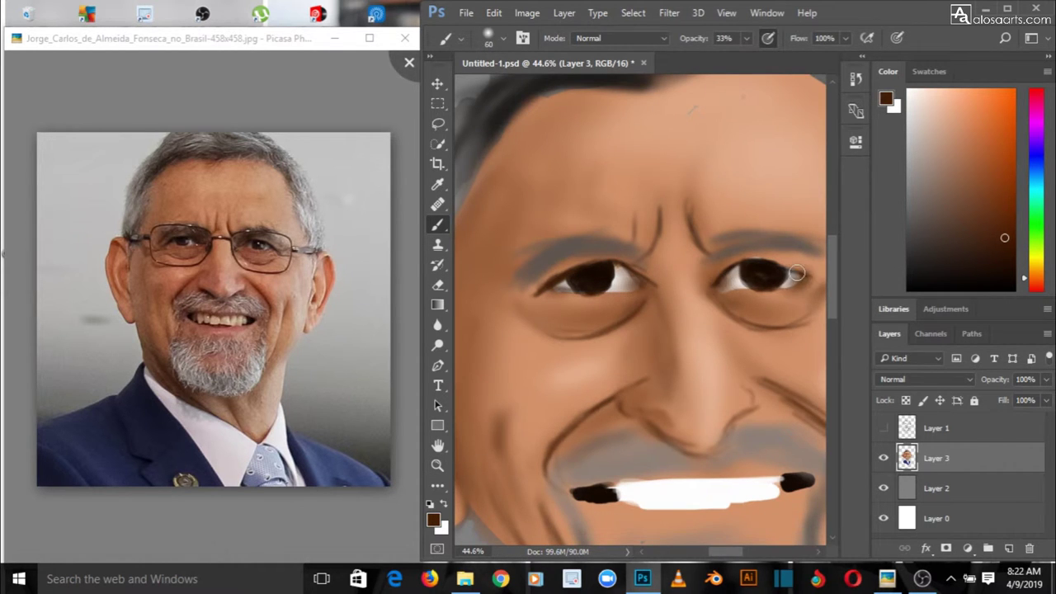
pyautogui.press(']')
pyautogui.moveTo(523, 277); pyautogui.dragTo(641, 250)
pyautogui.moveTo(716, 251); pyautogui.dragTo(778, 239)
# Sample the forehead skin tone and paint a cleaner forehead edge along the hairline at 100% opacity.
pyautogui.moveTo(726, 552); pyautogui.dragTo(735, 553)
pyautogui.press('z')
pyautogui.moveTo(729, 318); pyautogui.dragTo(423, 243)
pyautogui.press('b')
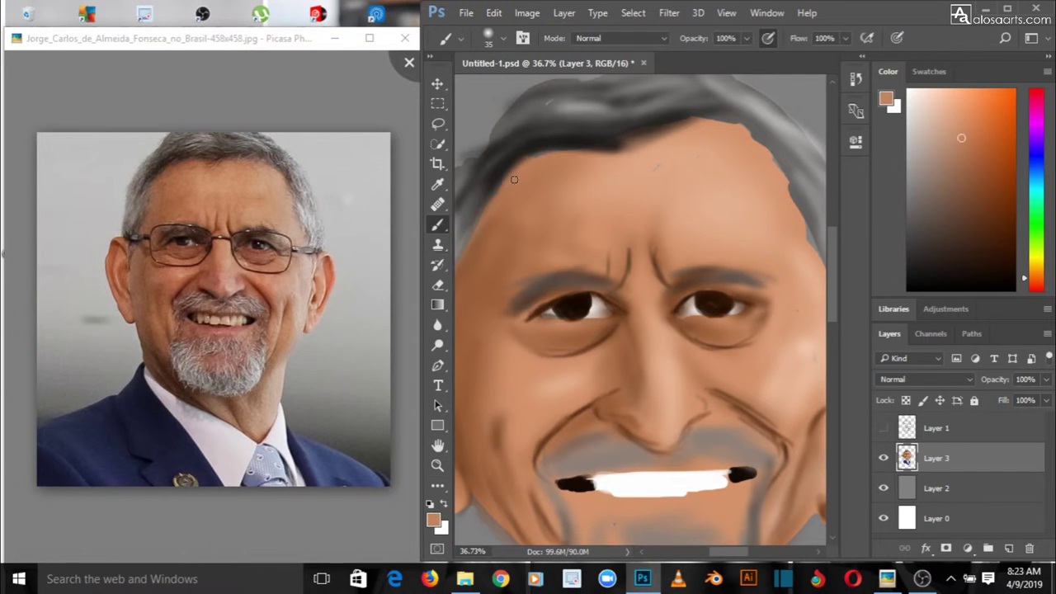
pyautogui.keyDown('alt'); pyautogui.click(547, 160); pyautogui.keyUp('alt')
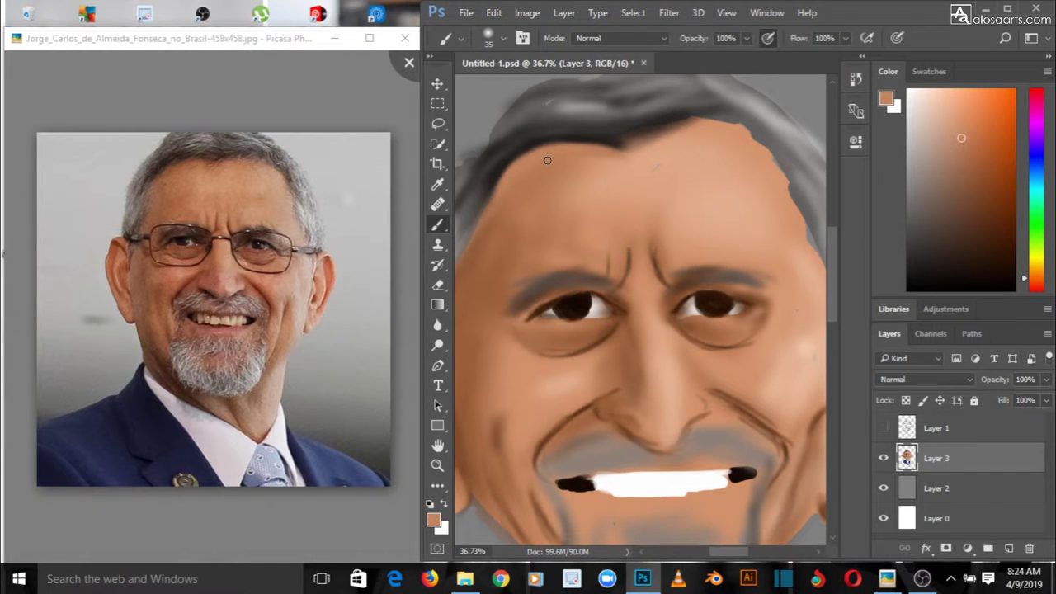
pyautogui.moveTo(547, 160); pyautogui.dragTo(708, 150)
pyautogui.moveTo(777, 162); pyautogui.dragTo(759, 168)
# Outline the lower edge of the mouth in near-black and fill out the beard's edge in brownish grey with a larger brush.
pyautogui.press('z')
pyautogui.moveTo(653, 281); pyautogui.dragTo(609, 257)
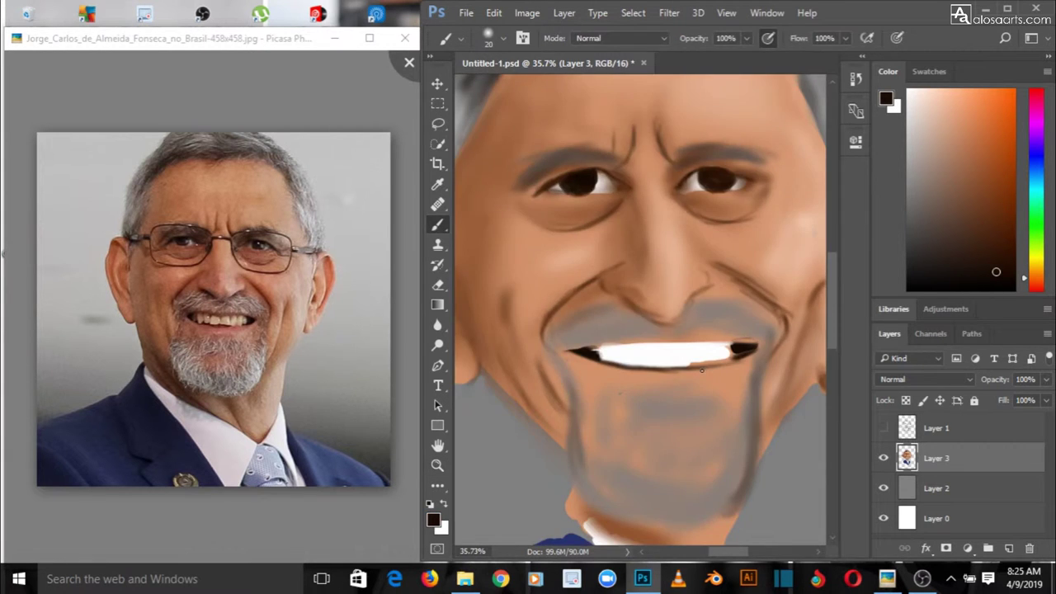
pyautogui.press('z')
pyautogui.moveTo(678, 280); pyautogui.dragTo(627, 268)
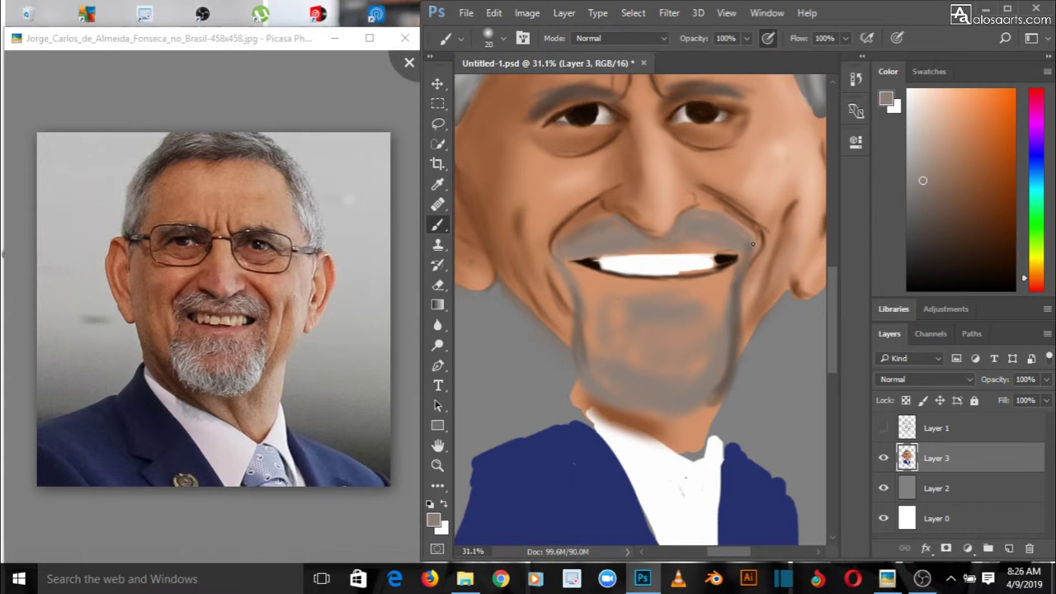
pyautogui.press(']')
pyautogui.moveTo(566, 280); pyautogui.dragTo(588, 347)
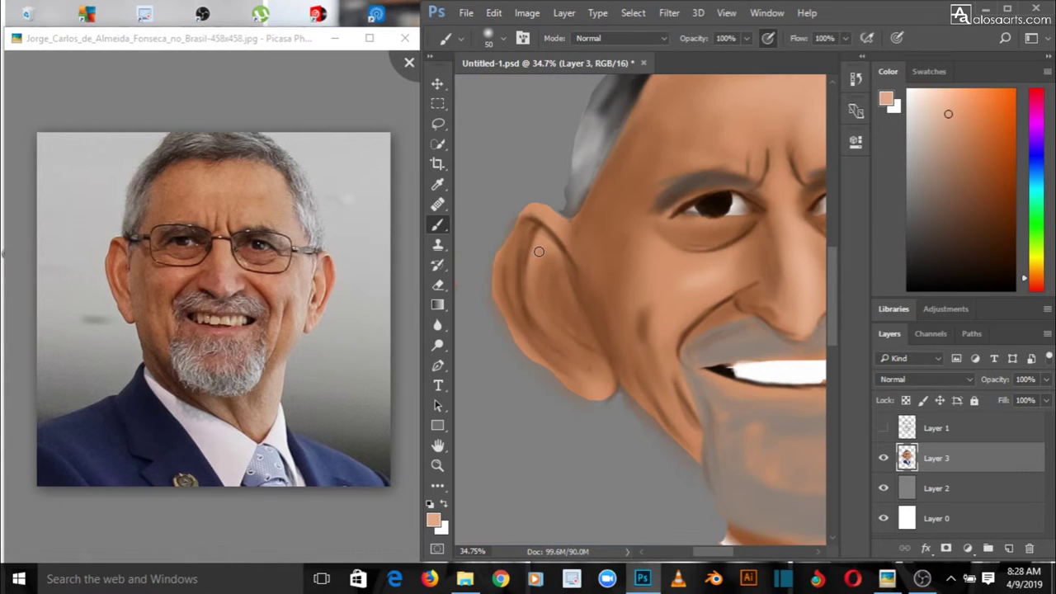
# Refine the left ear's edge with the Eraser and add outer-corner wrinkles and white glints to both eyes.
pyautogui.press('e')
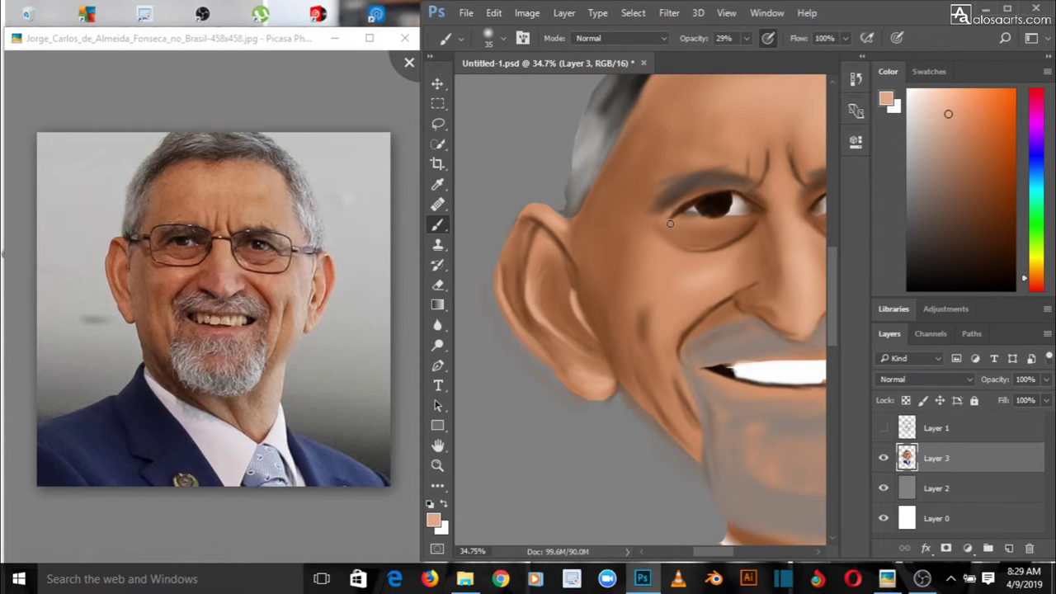
pyautogui.press('z')
pyautogui.moveTo(670, 223); pyautogui.dragTo(636, 225)
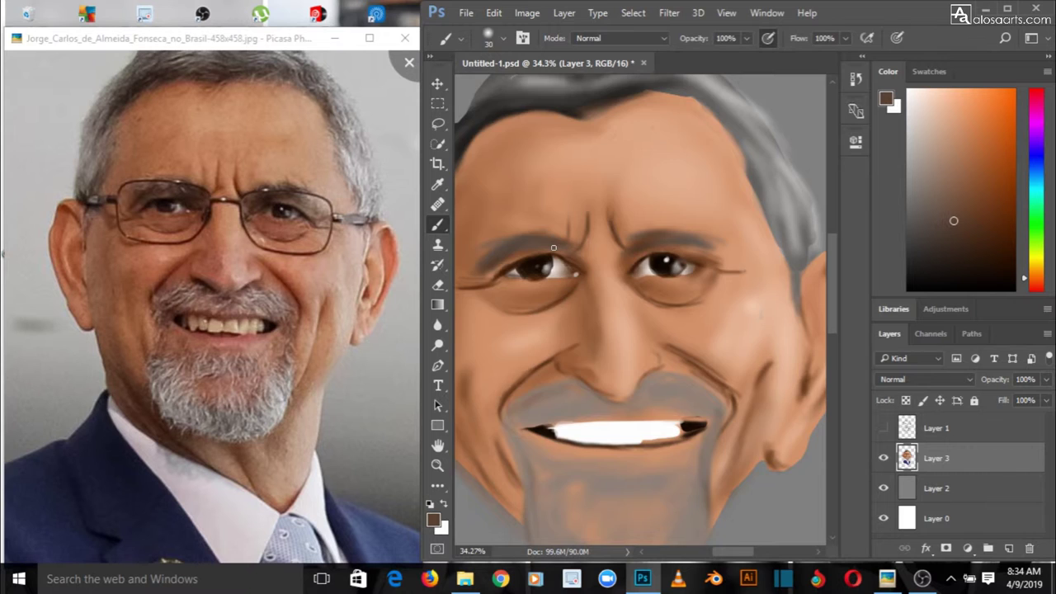
pyautogui.press('z')
pyautogui.moveTo(670, 316); pyautogui.dragTo(635, 302)
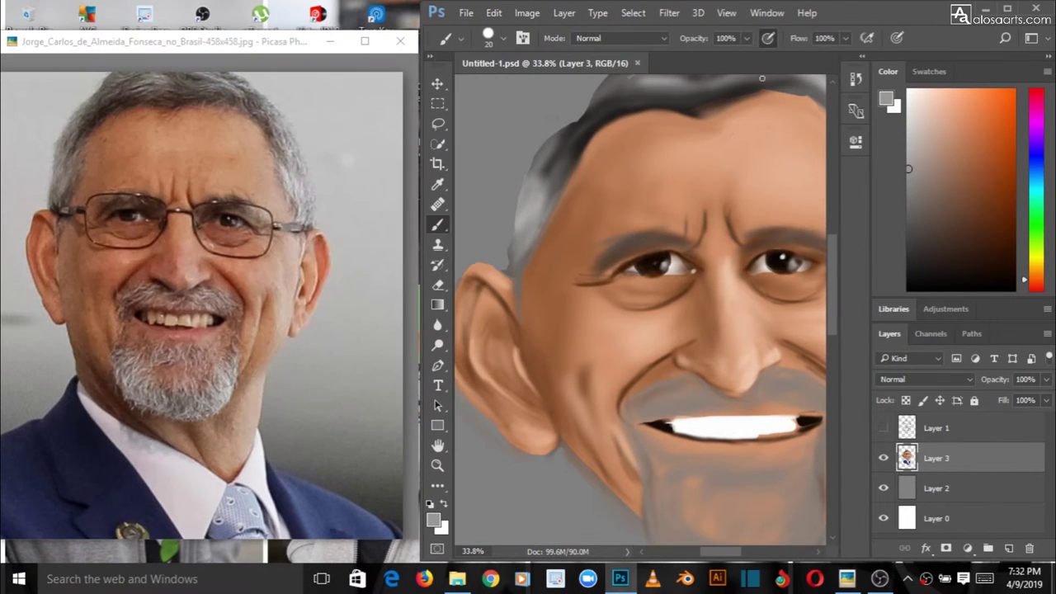
# Paint fine light-grey hair strands over the eyebrows and across the head hair with a size 20 brush.
pyautogui.moveTo(601, 247); pyautogui.dragTo(645, 237)
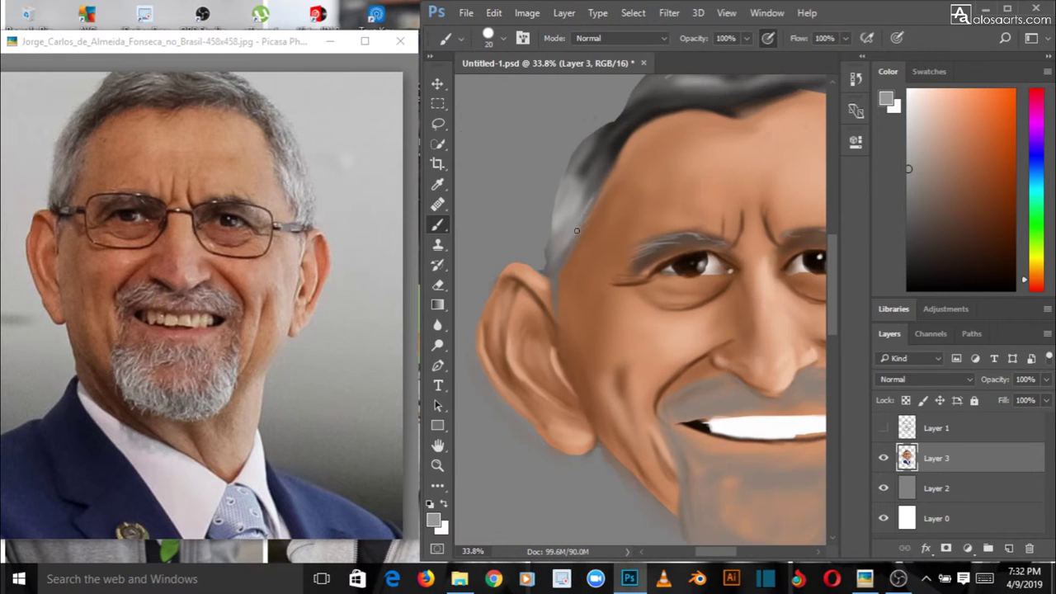
pyautogui.moveTo(577, 230)
pyautogui.mouseDown()
pyautogui.moveTo(609, 175)
pyautogui.moveTo(553, 270)
pyautogui.moveTo(577, 156)
pyautogui.moveTo(631, 104)
pyautogui.moveTo(594, 176)
pyautogui.moveTo(653, 115)
pyautogui.mouseUp()
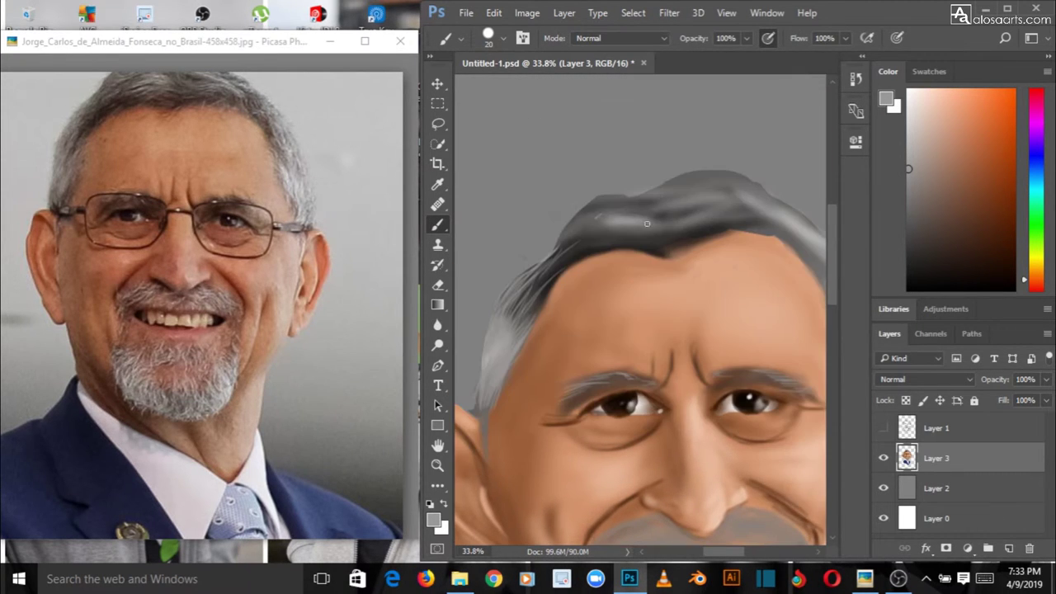
pyautogui.moveTo(577, 219)
pyautogui.mouseDown()
pyautogui.moveTo(645, 228)
pyautogui.moveTo(608, 240)
pyautogui.moveTo(645, 214)
pyautogui.moveTo(713, 212)
pyautogui.moveTo(681, 188)
pyautogui.moveTo(758, 199)
pyautogui.moveTo(688, 201)
pyautogui.moveTo(767, 214)
pyautogui.mouseUp()
pyautogui.moveTo(711, 552); pyautogui.dragTo(726, 554)
pyautogui.moveTo(711, 264)
pyautogui.mouseDown()
pyautogui.moveTo(732, 377)
pyautogui.moveTo(749, 379)
pyautogui.moveTo(752, 433)
pyautogui.mouseUp()
pyautogui.moveTo(754, 355); pyautogui.dragTo(768, 397)
pyautogui.moveTo(662, 225)
pyautogui.mouseDown()
pyautogui.moveTo(617, 216)
pyautogui.moveTo(658, 238)
pyautogui.mouseUp()
pyautogui.moveTo(587, 224); pyautogui.dragTo(580, 236)
# Switch to white at 51% opacity and paint fine strands over the left side hair and the crown.
pyautogui.click(443, 503)
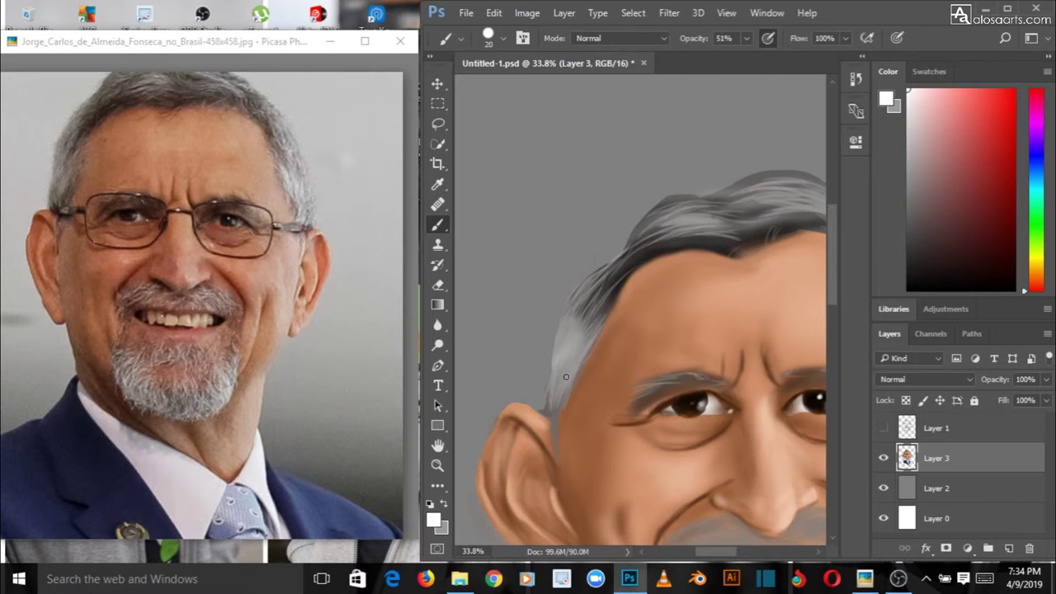
pyautogui.moveTo(575, 336); pyautogui.dragTo(590, 311)
pyautogui.moveTo(553, 401); pyautogui.dragTo(584, 352)
pyautogui.moveTo(621, 262); pyautogui.dragTo(645, 232)
pyautogui.moveTo(602, 279); pyautogui.dragTo(648, 217)
pyautogui.moveTo(720, 216); pyautogui.dragTo(675, 211)
pyautogui.moveTo(721, 211)
pyautogui.mouseDown()
pyautogui.moveTo(668, 229)
pyautogui.moveTo(652, 206)
pyautogui.mouseUp()
# Add fine white strands to the top and right side of the hair and to the right eyebrow.
pyautogui.moveTo(707, 552); pyautogui.dragTo(722, 552)
pyautogui.moveTo(620, 195); pyautogui.dragTo(694, 213)
pyautogui.moveTo(617, 186); pyautogui.dragTo(727, 226)
pyautogui.moveTo(763, 249); pyautogui.dragTo(817, 320)
pyautogui.moveTo(725, 552); pyautogui.dragTo(744, 552)
pyautogui.moveTo(640, 339); pyautogui.dragTo(650, 367)
pyautogui.moveTo(630, 335); pyautogui.dragTo(662, 404)
pyautogui.moveTo(651, 341)
pyautogui.mouseDown()
pyautogui.moveTo(673, 417)
pyautogui.moveTo(681, 404)
pyautogui.mouseUp()
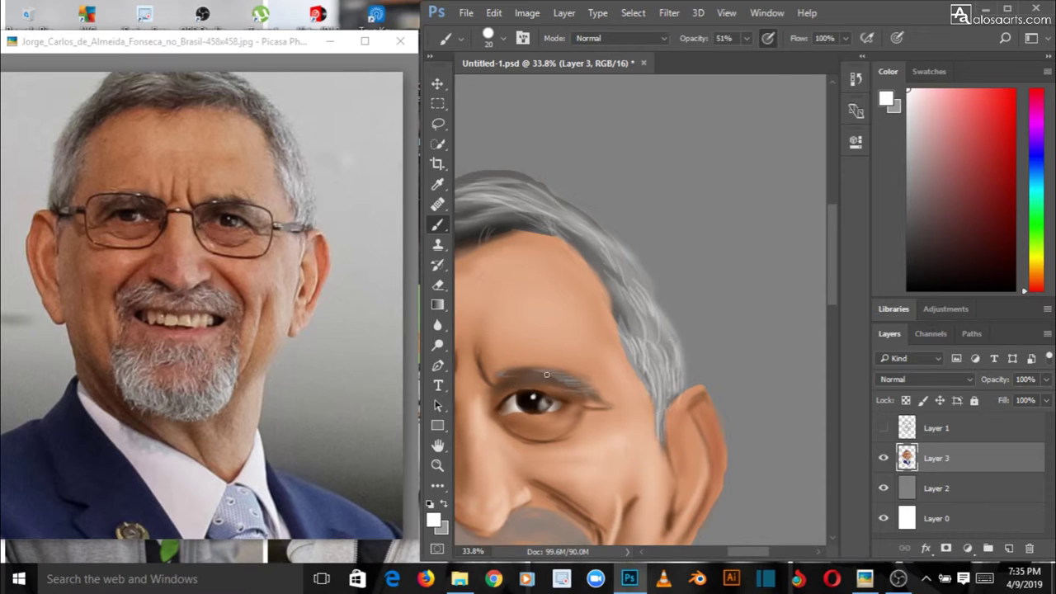
pyautogui.moveTo(538, 373); pyautogui.dragTo(577, 380)
# Paint fine white hair strands on both halves of the moustache.
pyautogui.moveTo(748, 552); pyautogui.dragTo(728, 552)
pyautogui.moveTo(833, 263); pyautogui.dragTo(838, 288)
pyautogui.moveTo(614, 399)
pyautogui.mouseDown()
pyautogui.moveTo(557, 425)
pyautogui.moveTo(631, 417)
pyautogui.mouseUp()
pyautogui.moveTo(702, 396)
pyautogui.mouseDown()
pyautogui.moveTo(713, 409)
pyautogui.moveTo(691, 422)
pyautogui.moveTo(746, 408)
pyautogui.moveTo(755, 425)
pyautogui.mouseUp()
# Paint fine white hair strands along the sides, bottom and chin area of the beard and fill in the moustache.
pyautogui.scroll(-3, 726, 421)
pyautogui.moveTo(569, 408)
pyautogui.mouseDown()
pyautogui.moveTo(587, 462)
pyautogui.moveTo(582, 483)
pyautogui.mouseUp()
pyautogui.moveTo(732, 424)
pyautogui.mouseDown()
pyautogui.moveTo(726, 490)
pyautogui.moveTo(741, 474)
pyautogui.mouseUp()
pyautogui.moveTo(746, 380)
pyautogui.mouseDown()
pyautogui.moveTo(744, 412)
pyautogui.moveTo(701, 502)
pyautogui.moveTo(683, 510)
pyautogui.mouseUp()
pyautogui.moveTo(602, 429)
pyautogui.mouseDown()
pyautogui.moveTo(612, 493)
pyautogui.moveTo(688, 433)
pyautogui.moveTo(627, 388)
pyautogui.moveTo(694, 397)
pyautogui.mouseUp()
pyautogui.moveTo(745, 340); pyautogui.dragTo(732, 416)
pyautogui.moveTo(554, 351); pyautogui.dragTo(612, 381)
pyautogui.moveTo(620, 449)
pyautogui.mouseDown()
pyautogui.moveTo(642, 500)
pyautogui.moveTo(681, 503)
pyautogui.mouseUp()
# Save the painting as Untitled-1.psd.
pyautogui.click(437, 465)
pyautogui.moveTo(737, 298); pyautogui.dragTo(669, 298)
pyautogui.click(467, 13)
pyautogui.click(514, 164)
pyautogui.moveTo(714, 355); pyautogui.dragTo(783, 351)
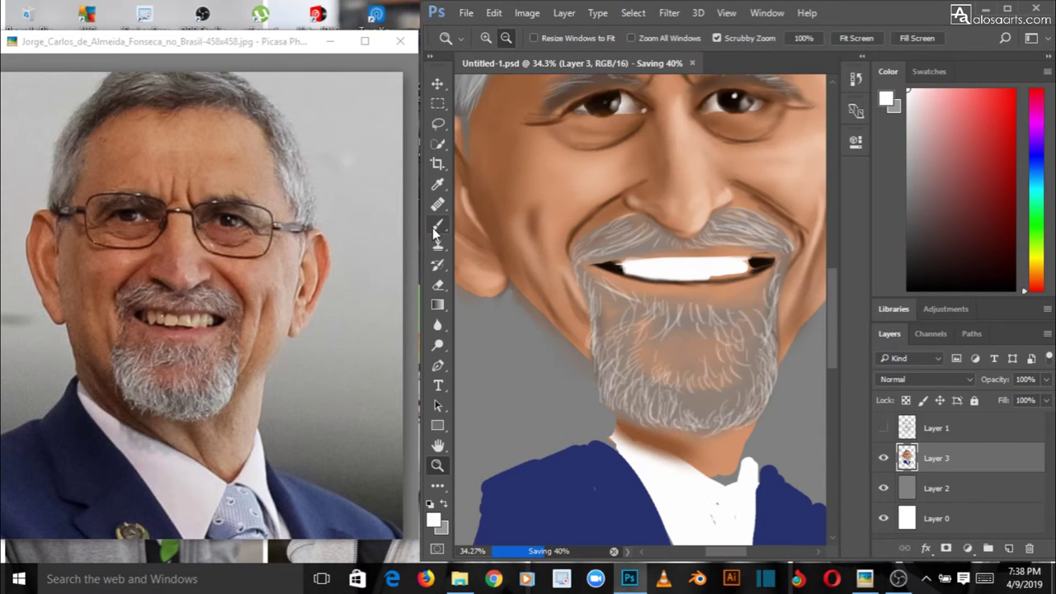
# Brighten both sides of the beard with soft white strokes using a size 50 brush at 51% opacity.
pyautogui.click(435, 228)
pyautogui.moveTo(604, 361); pyautogui.dragTo(624, 405)
pyautogui.moveTo(623, 362); pyautogui.dragTo(648, 407)
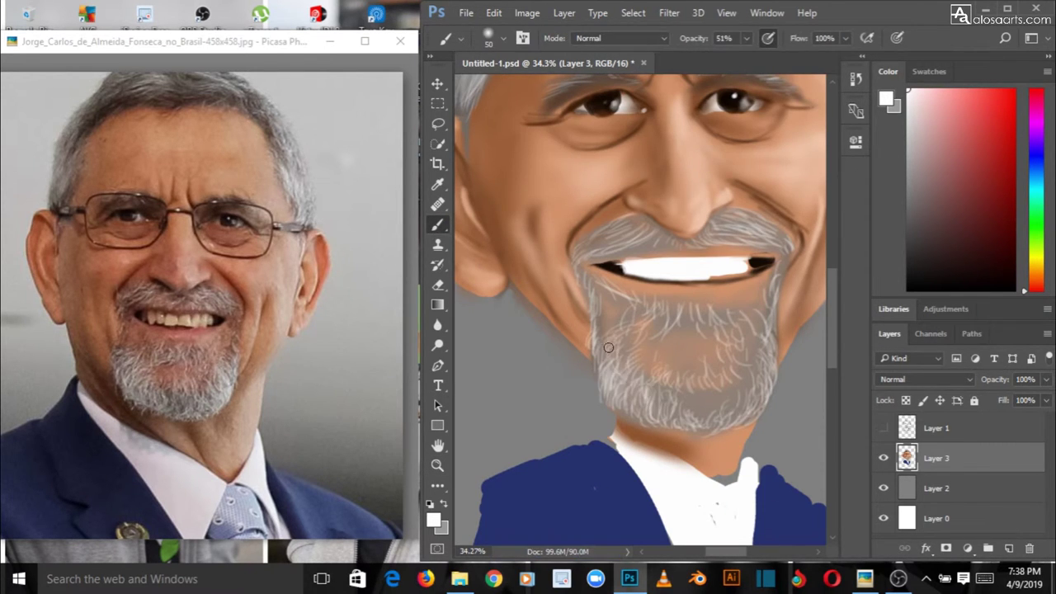
pyautogui.moveTo(608, 348); pyautogui.dragTo(626, 369)
pyautogui.moveTo(775, 363); pyautogui.dragTo(756, 401)
pyautogui.moveTo(771, 328); pyautogui.dragTo(739, 388)
pyautogui.moveTo(761, 350); pyautogui.dragTo(722, 423)
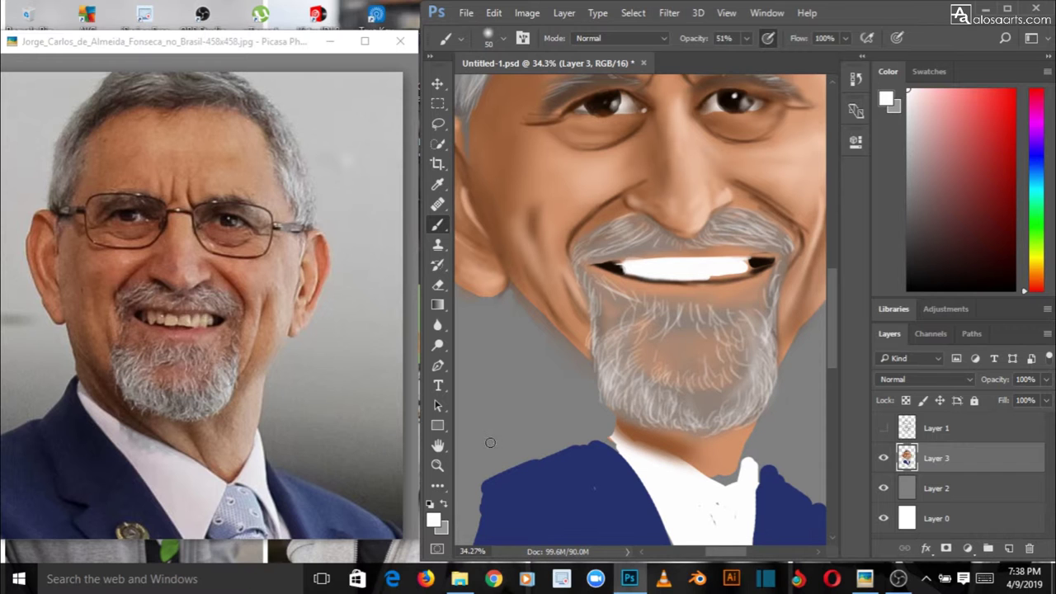
# Sample a skin tone from the reference photo, paint it along the beard's upper side edges, and pick a light skin tone.
pyautogui.click(444, 503)
pyautogui.click(433, 520)
pyautogui.click(103, 338)
pyautogui.click(431, 170)
pyautogui.moveTo(581, 259); pyautogui.dragTo(589, 283)
pyautogui.moveTo(583, 284); pyautogui.dragTo(594, 300)
pyautogui.moveTo(782, 256); pyautogui.dragTo(769, 297)
pyautogui.moveTo(773, 273); pyautogui.dragTo(764, 318)
pyautogui.click(433, 520)
pyautogui.click(431, 170)
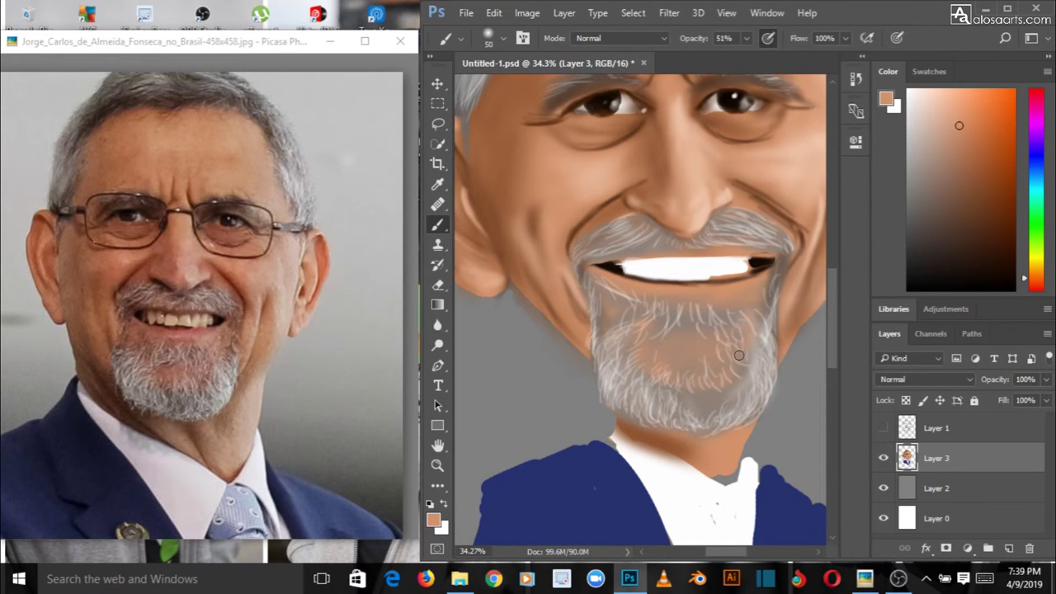
# Pick a dark brown foreground colour and paint shading strokes through both halves of the moustache.
pyautogui.click(433, 518)
pyautogui.click(178, 351)
pyautogui.click(168, 339)
pyautogui.click(420, 180)
pyautogui.moveTo(589, 256)
pyautogui.mouseDown()
pyautogui.moveTo(607, 242)
pyautogui.moveTo(613, 254)
pyautogui.mouseUp()
pyautogui.moveTo(576, 260)
pyautogui.mouseDown()
pyautogui.moveTo(601, 240)
pyautogui.moveTo(664, 235)
pyautogui.mouseUp()
pyautogui.moveTo(632, 214); pyautogui.dragTo(693, 244)
pyautogui.moveTo(741, 232); pyautogui.dragTo(777, 244)
# Paint dark brown strands with a smaller brush along the bottom, side and upper part of the beard.
pyautogui.press('[')
pyautogui.press('[')
pyautogui.press('[')
pyautogui.moveTo(710, 399); pyautogui.dragTo(701, 414)
pyautogui.moveTo(693, 398); pyautogui.dragTo(700, 419)
pyautogui.moveTo(646, 389); pyautogui.dragTo(666, 413)
pyautogui.moveTo(740, 362); pyautogui.dragTo(735, 385)
pyautogui.moveTo(764, 302); pyautogui.dragTo(739, 366)
pyautogui.moveTo(716, 300)
pyautogui.mouseDown()
pyautogui.moveTo(711, 343)
pyautogui.moveTo(627, 329)
pyautogui.mouseUp()
# Save the caricature to its existing Untitled-1.psd file.
pyautogui.click(437, 466)
pyautogui.click(467, 12)
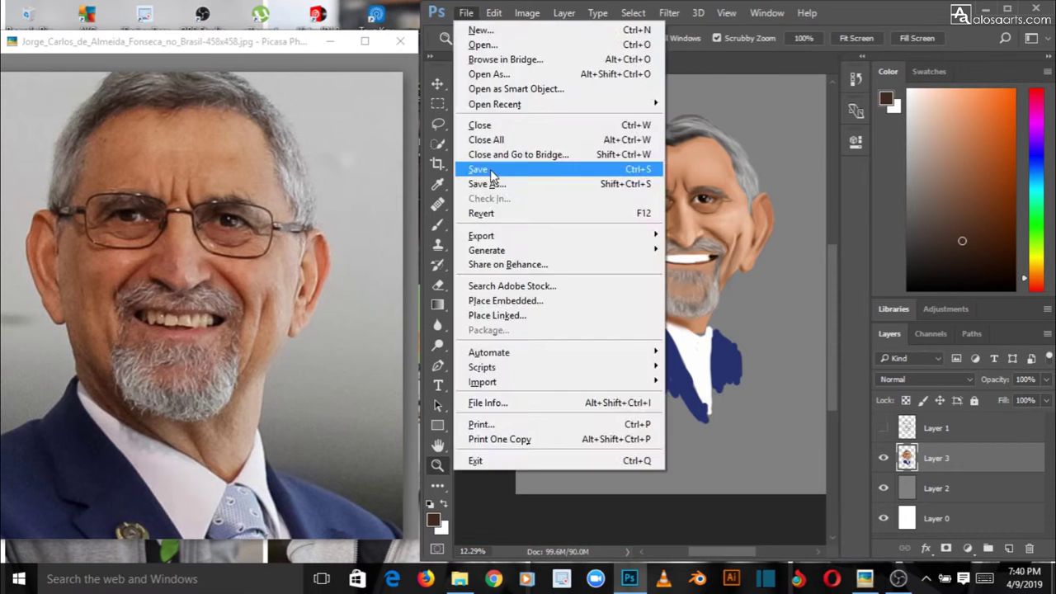
pyautogui.click(490, 169)
# Pick a near-black colour and darken the hairline at the centre of the forehead and toward the right temple.
pyautogui.moveTo(651, 288); pyautogui.dragTo(701, 289)
pyautogui.click(437, 225)
pyautogui.click(434, 521)
pyautogui.click(84, 358)
pyautogui.click(421, 180)
pyautogui.moveTo(734, 112); pyautogui.dragTo(783, 155)
pyautogui.moveTo(656, 127); pyautogui.dragTo(632, 142)
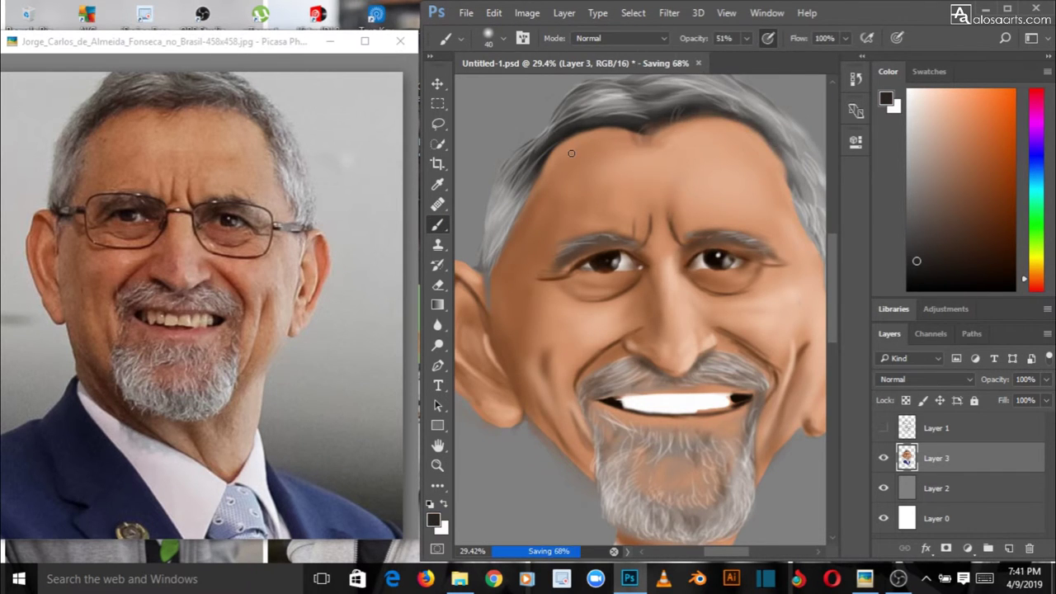
# Darken the left side hair and the whole forehead hairline with a size 40 brush at 51% opacity.
pyautogui.click(437, 466)
pyautogui.moveTo(755, 190); pyautogui.dragTo(698, 183)
pyautogui.moveTo(638, 242); pyautogui.dragTo(693, 243)
pyautogui.press('b')
pyautogui.moveTo(517, 247); pyautogui.dragTo(488, 295)
pyautogui.moveTo(520, 219); pyautogui.dragTo(493, 257)
pyautogui.moveTo(571, 165); pyautogui.dragTo(591, 154)
pyautogui.moveTo(657, 133); pyautogui.dragTo(627, 143)
pyautogui.moveTo(706, 146)
pyautogui.mouseDown()
pyautogui.moveTo(772, 189)
pyautogui.moveTo(755, 231)
pyautogui.mouseUp()
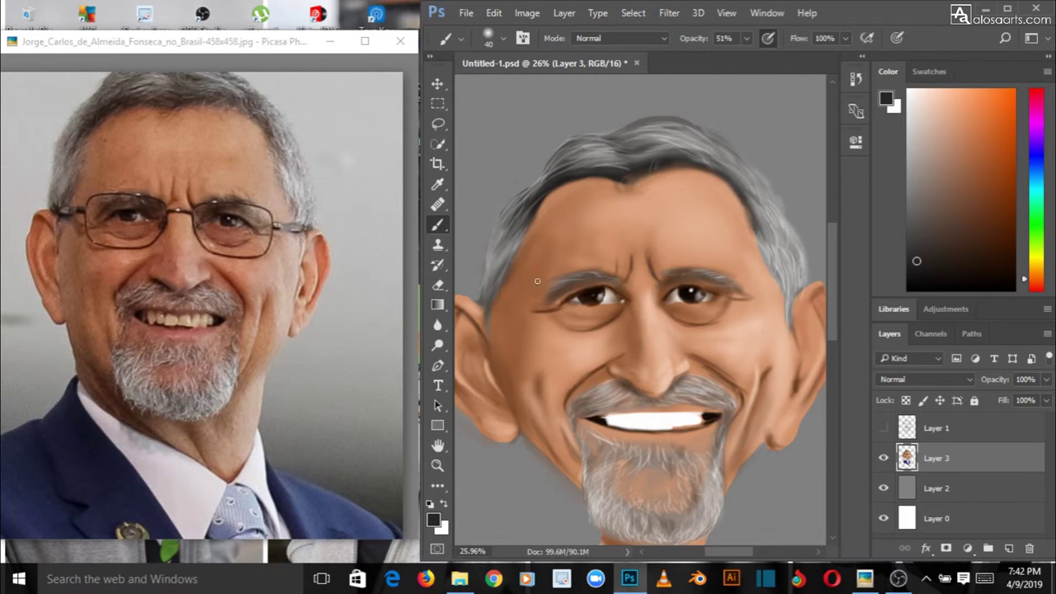
# Pick a reddish brown and shade the smile folds on both sides of the nose with a size 80 brush.
pyautogui.click(433, 520)
pyautogui.click(119, 202)
pyautogui.click(418, 183)
pyautogui.click(433, 520)
pyautogui.click(154, 222)
pyautogui.click(279, 381)
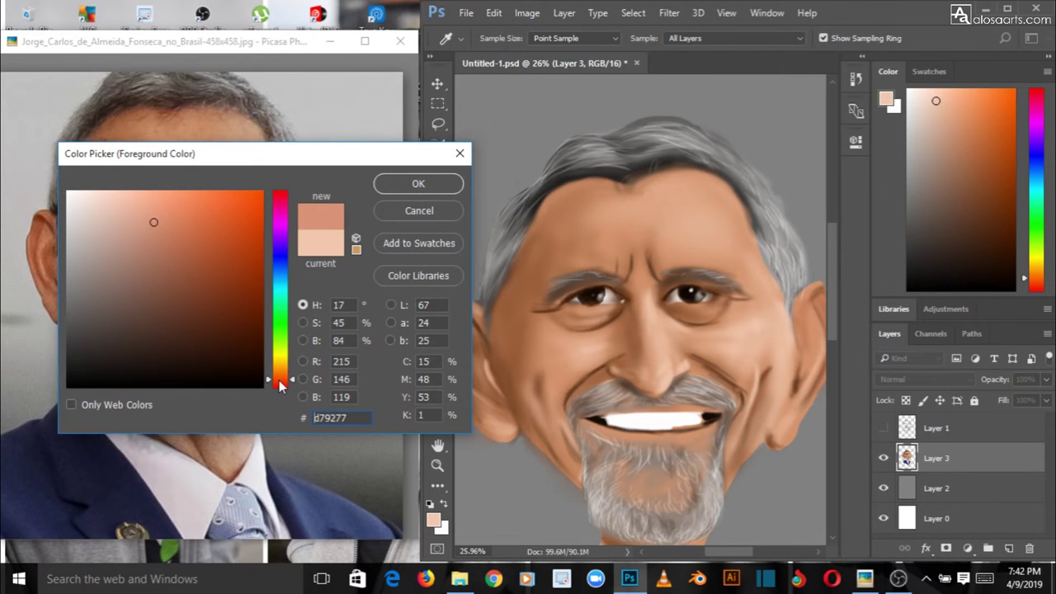
pyautogui.click(218, 294)
pyautogui.click(418, 183)
pyautogui.moveTo(694, 363); pyautogui.dragTo(748, 388)
pyautogui.moveTo(590, 365); pyautogui.dragTo(563, 394)
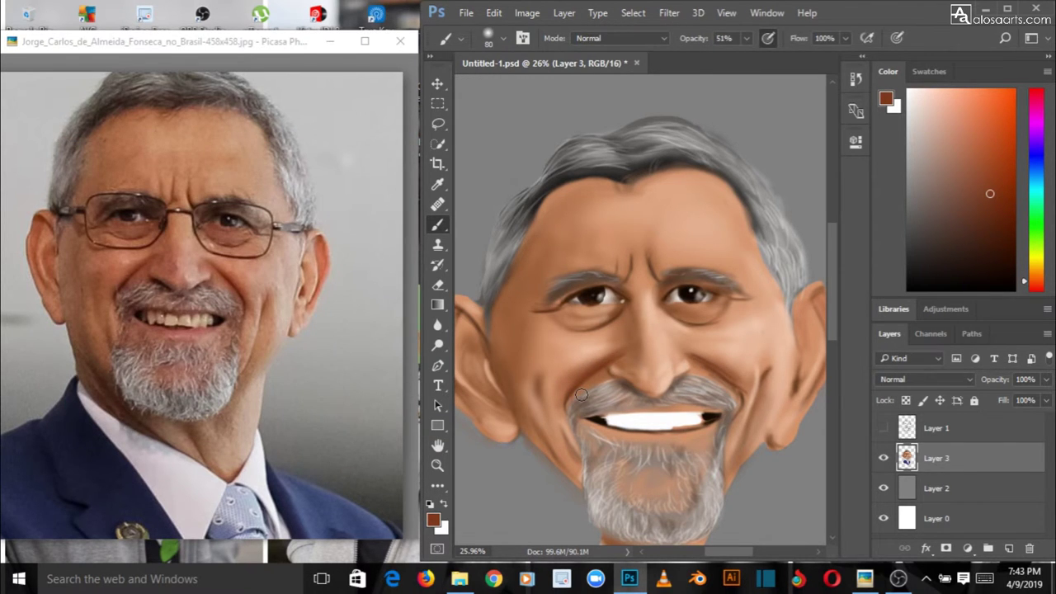
# Deepen the reddish-brown shading on the left edge of the face, under the left eye and along the frown lines.
pyautogui.moveTo(500, 320); pyautogui.dragTo(516, 361)
pyautogui.moveTo(570, 329); pyautogui.dragTo(618, 331)
pyautogui.moveTo(616, 254); pyautogui.dragTo(617, 271)
pyautogui.moveTo(601, 256); pyautogui.dragTo(604, 269)
pyautogui.moveTo(663, 252); pyautogui.dragTo(669, 270)
# Refine the frown lines between the eyebrows with a smaller brush, sampling a skin tone from the nose bridge.
pyautogui.press('[')
pyautogui.press('[')
pyautogui.press('[')
pyautogui.press('[')
pyautogui.press('[')
pyautogui.moveTo(635, 245)
pyautogui.mouseDown()
pyautogui.moveTo(634, 269)
pyautogui.moveTo(620, 273)
pyautogui.mouseUp()
pyautogui.keyDown('alt'); pyautogui.click(649, 320); pyautogui.keyUp('alt')
pyautogui.press('[')
pyautogui.click(434, 520)
pyautogui.moveTo(495, 149); pyautogui.dragTo(262, 137)
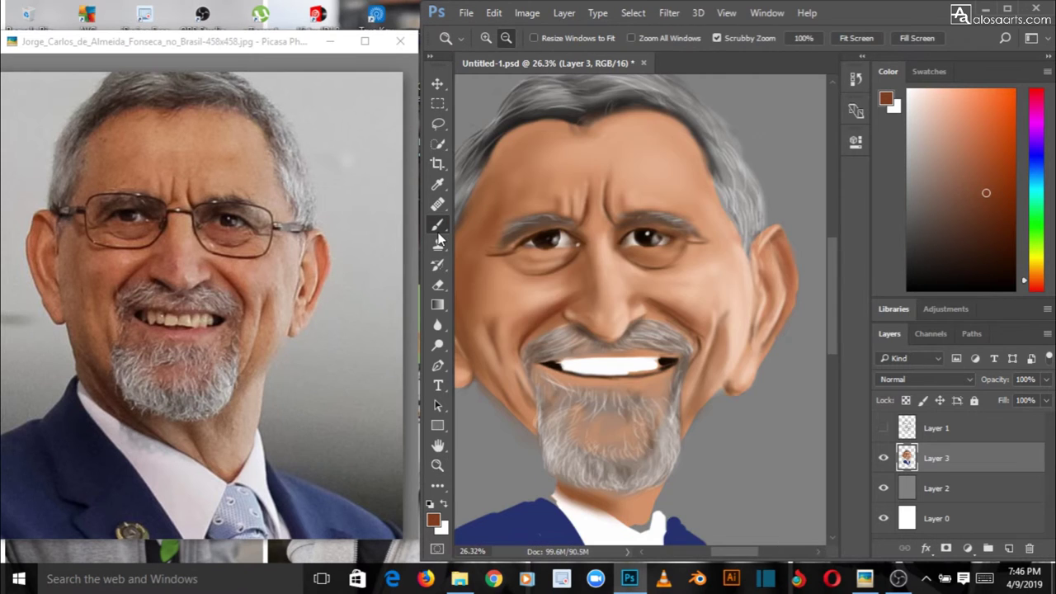
# Paint fine white hairs over the beard and moustache with a size 20 brush, setting the opacity to 100%.
pyautogui.click(444, 503)
pyautogui.moveTo(556, 421); pyautogui.dragTo(557, 445)
pyautogui.moveTo(595, 436); pyautogui.dragTo(588, 465)
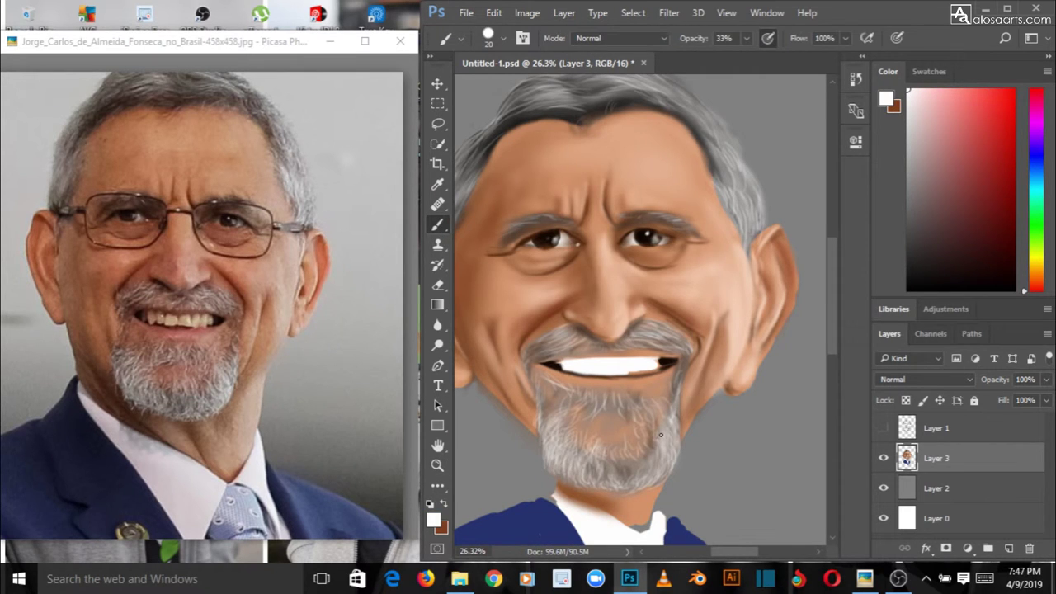
pyautogui.press('0')
pyautogui.moveTo(660, 435); pyautogui.dragTo(658, 462)
pyautogui.moveTo(561, 415); pyautogui.dragTo(556, 452)
pyautogui.moveTo(652, 327); pyautogui.dragTo(683, 350)
pyautogui.moveTo(558, 330)
pyautogui.mouseDown()
pyautogui.moveTo(533, 344)
pyautogui.moveTo(654, 350)
pyautogui.mouseUp()
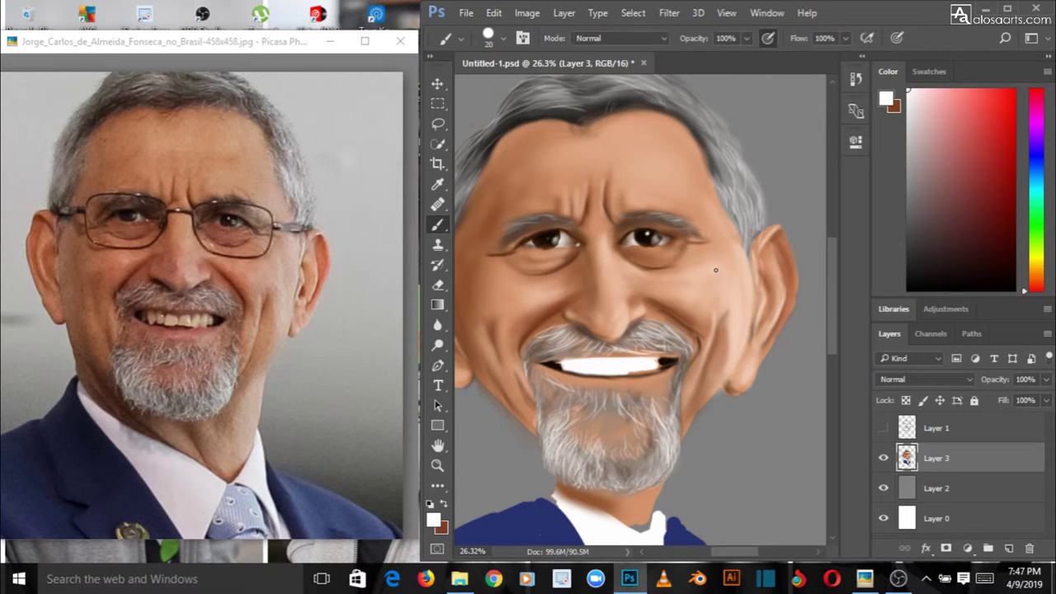
# Sample a light peach and a dark brown around the eyes and reduce the brush to size 30.
pyautogui.scroll(3, 716, 270)
pyautogui.click(443, 504)
pyautogui.keyDown('alt'); pyautogui.click(677, 319); pyautogui.keyUp('alt')
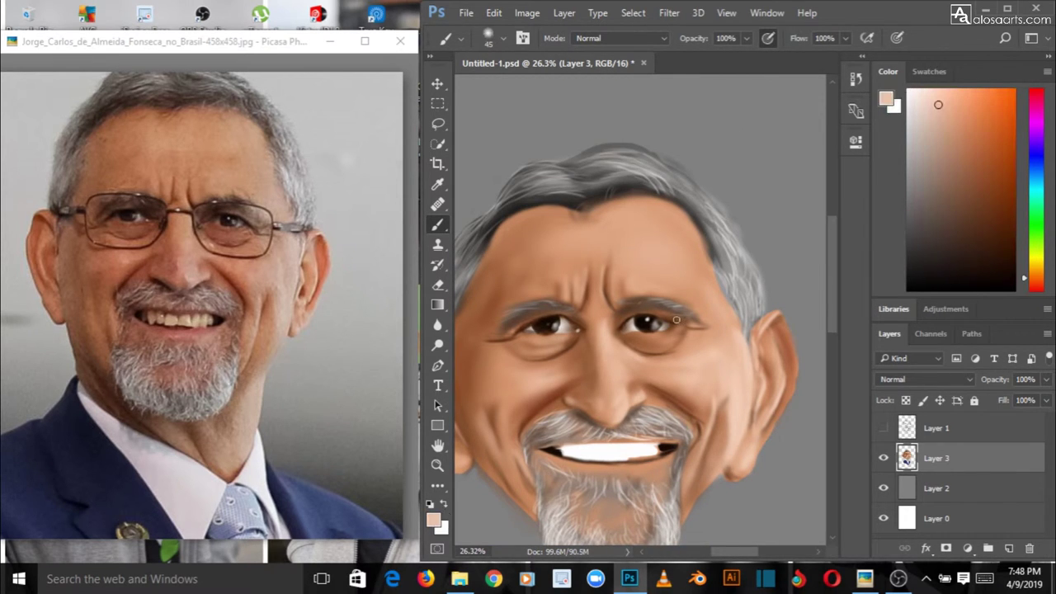
pyautogui.press('[')
pyautogui.press('[')
pyautogui.press('[')
pyautogui.scroll(1, 536, 329)
pyautogui.hscroll(-2, 536, 329)
pyautogui.keyDown('alt'); pyautogui.click(627, 332); pyautogui.keyUp('alt')
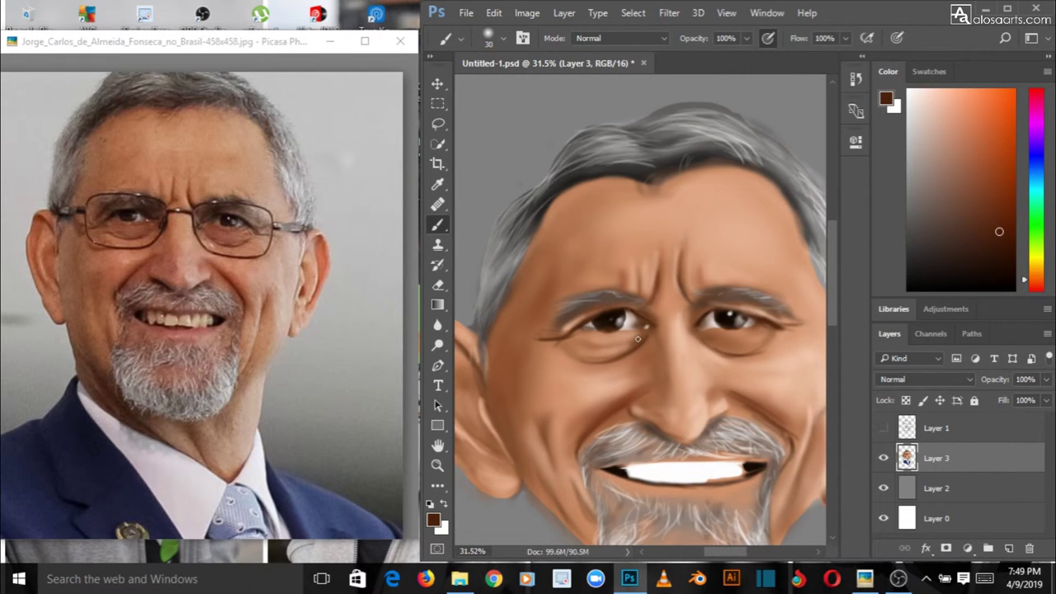
# Sample a skin tone near the eyebrow to retouch the brow area, and hide the sketch on Layer 1.
pyautogui.scroll(1, 637, 339)
pyautogui.keyDown('alt'); pyautogui.click(578, 260); pyautogui.keyUp('alt')
pyautogui.moveTo(594, 128)
pyautogui.mouseDown()
pyautogui.moveTo(576, 256)
pyautogui.moveTo(613, 238)
pyautogui.mouseUp()
pyautogui.press('e')
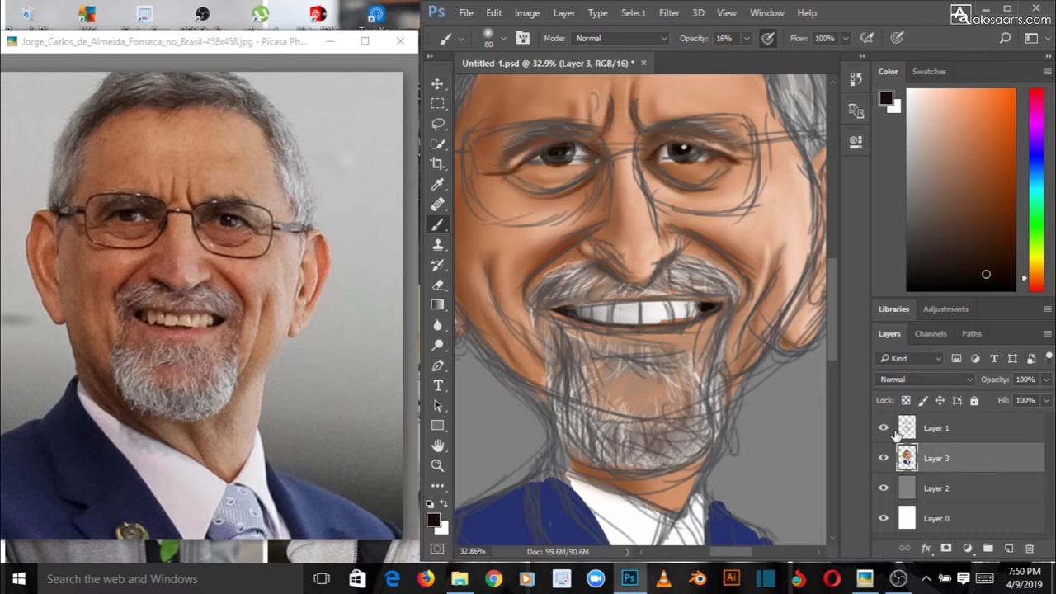
pyautogui.click(885, 428)
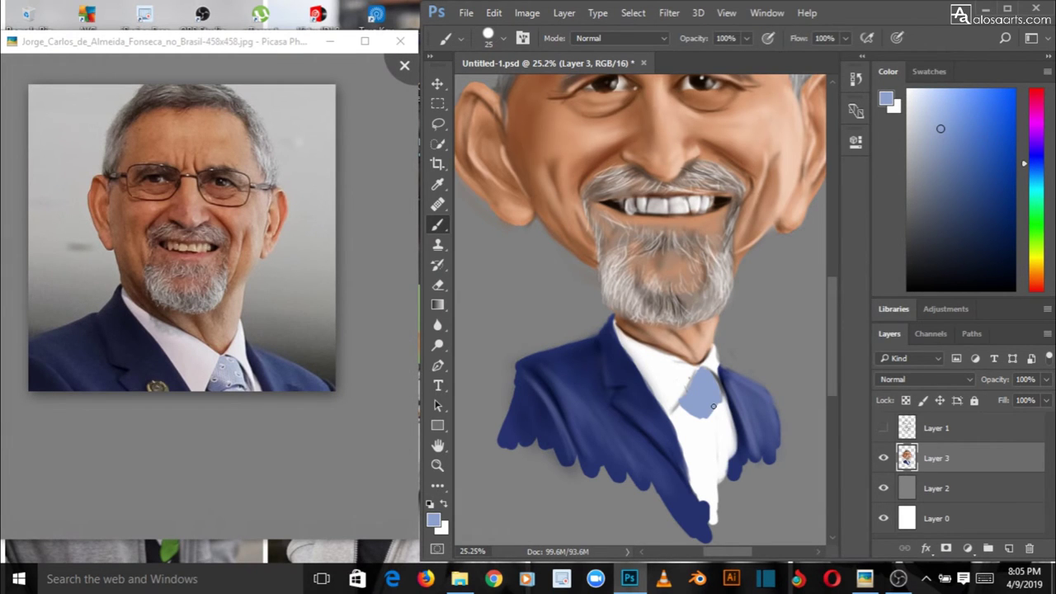
# Extend the light blue tie down the shirt front with a size 25 brush.
pyautogui.moveTo(713, 405); pyautogui.dragTo(716, 476)
pyautogui.press('z')
pyautogui.moveTo(674, 486); pyautogui.dragTo(503, 101)
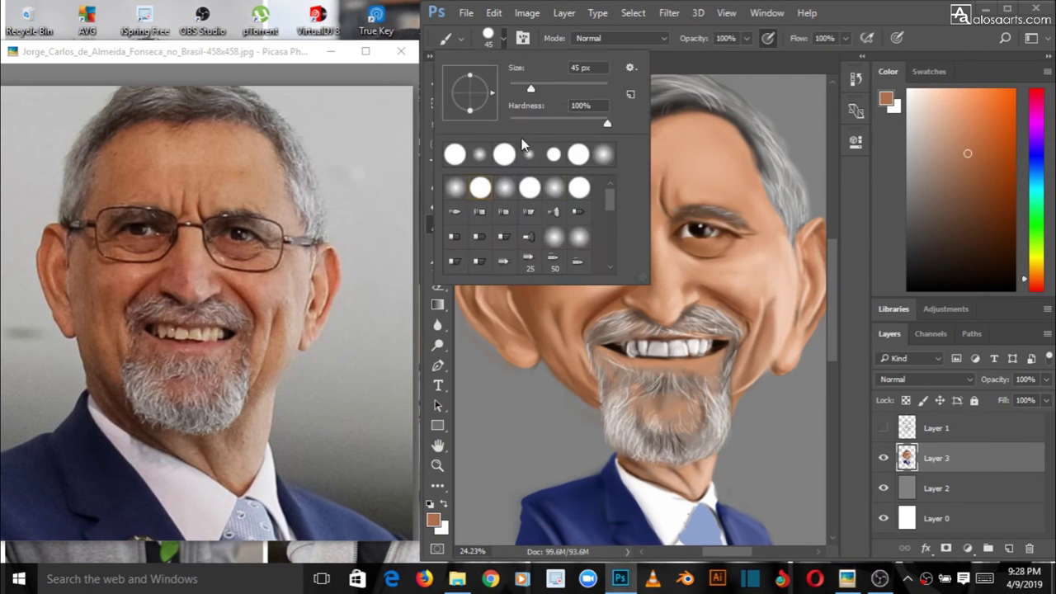
# Choose a soft round brush at size 50 and paint white highlights on the right side of the face and cheek.
pyautogui.doubleClick(528, 154)
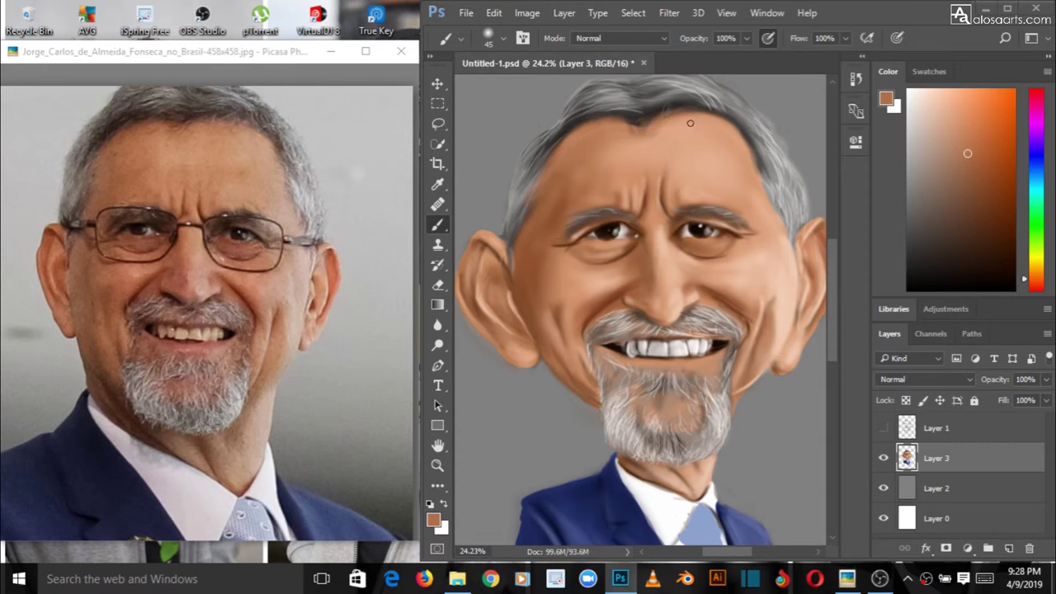
pyautogui.press('x')
pyautogui.press(']')
pyautogui.moveTo(777, 264)
pyautogui.mouseDown()
pyautogui.moveTo(783, 312)
pyautogui.moveTo(793, 286)
pyautogui.moveTo(767, 206)
pyautogui.mouseUp()
pyautogui.moveTo(742, 289); pyautogui.dragTo(719, 278)
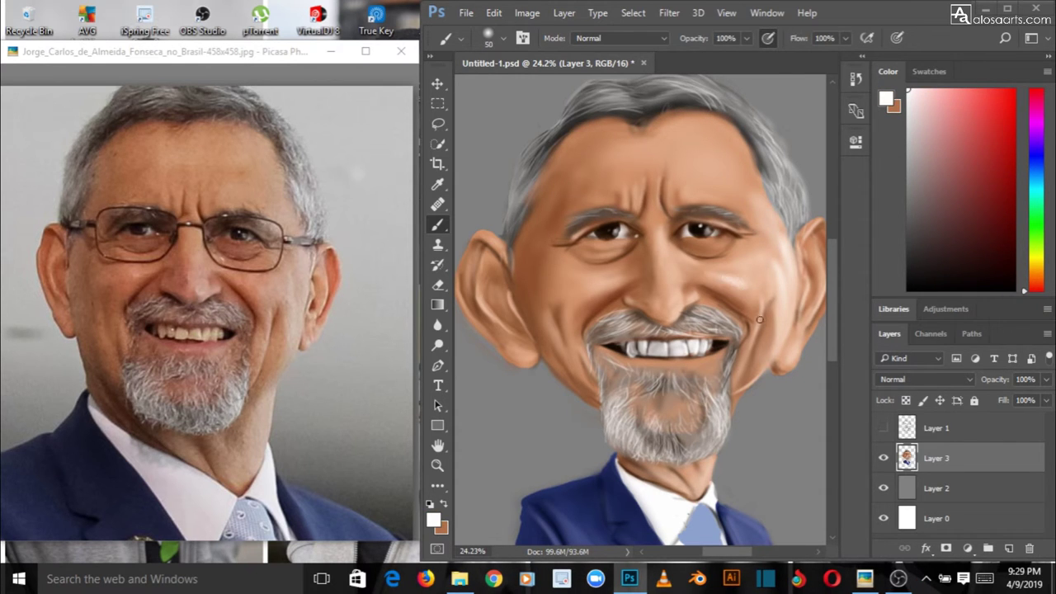
# Add finer white highlights along the cheek folds and lower face, using brush sizes 20 and 40.
pyautogui.press('[')
pyautogui.press('[')
pyautogui.press('[')
pyautogui.press('[')
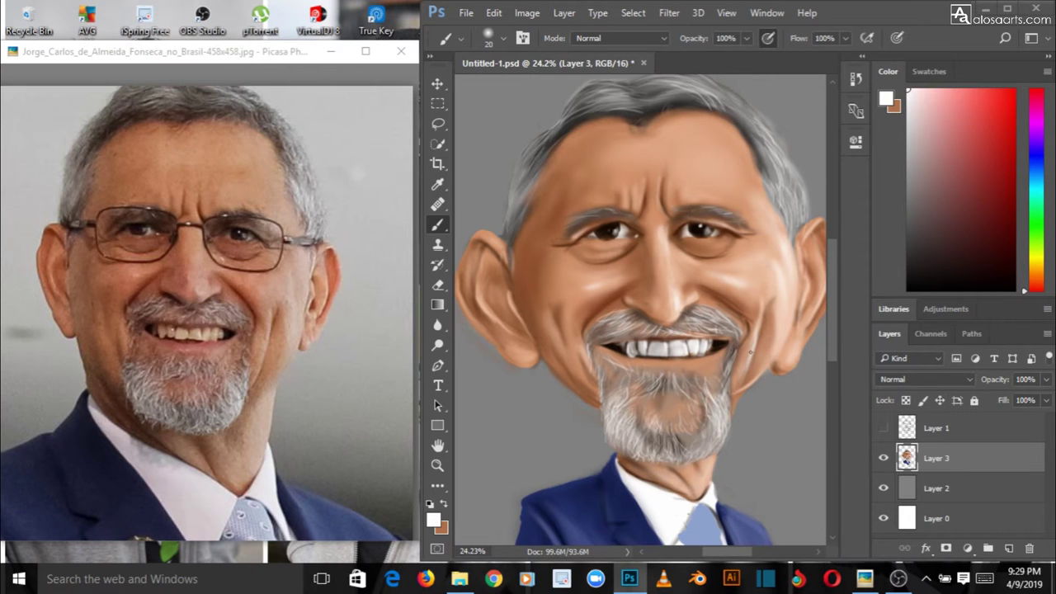
pyautogui.press(']')
pyautogui.press(']')
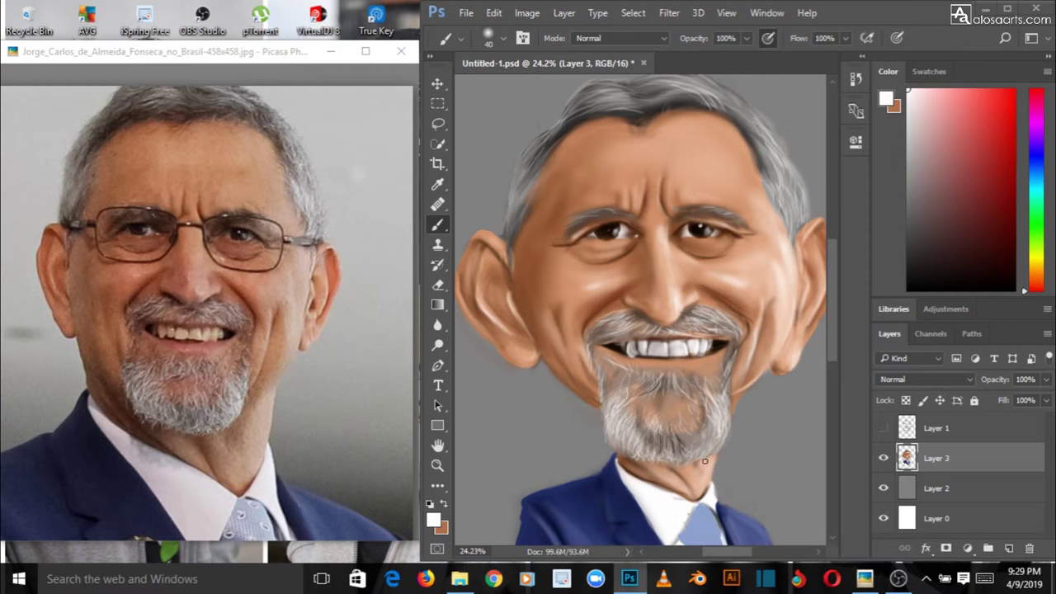
# Sample a skin tone from the upper forehead as the foreground colour.
pyautogui.moveTo(833, 297); pyautogui.dragTo(841, 276)
pyautogui.click(443, 504)
pyautogui.click(433, 520)
pyautogui.moveTo(528, 207); pyautogui.dragTo(404, 207)
pyautogui.click(719, 203)
pyautogui.click(603, 238)
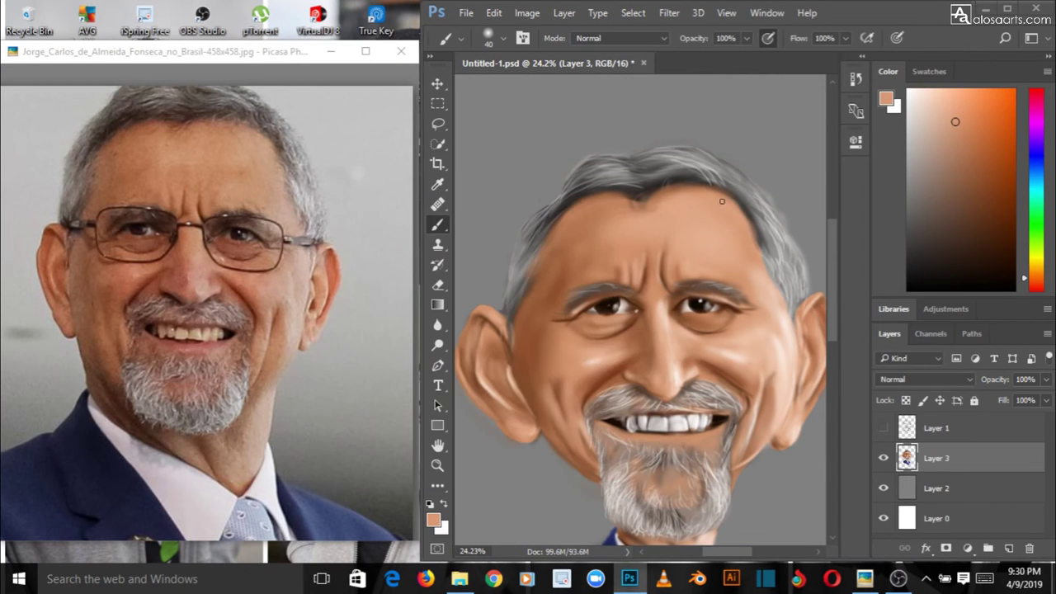
# Pick the dark red a71f1c and paint the lower lip beneath the teeth.
pyautogui.click(434, 520)
pyautogui.click(465, 435)
pyautogui.click(413, 316)
pyautogui.moveTo(465, 434); pyautogui.dragTo(465, 442)
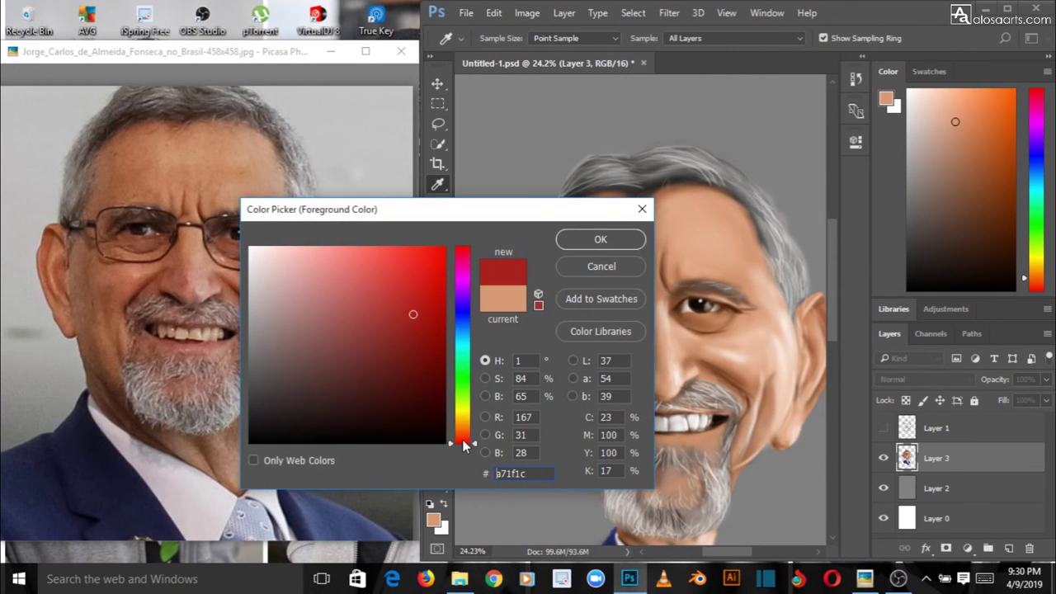
pyautogui.click(601, 238)
pyautogui.moveTo(697, 438)
pyautogui.mouseDown()
pyautogui.moveTo(628, 432)
pyautogui.moveTo(639, 472)
pyautogui.moveTo(702, 428)
pyautogui.moveTo(634, 438)
pyautogui.moveTo(716, 430)
pyautogui.mouseUp()
# Set the brush to size 50 and pick a dark reddish brown as the foreground colour.
pyautogui.press('x')
pyautogui.press('[')
pyautogui.press(']')
pyautogui.press(']')
pyautogui.click(433, 520)
pyautogui.click(306, 344)
pyautogui.press('Return')
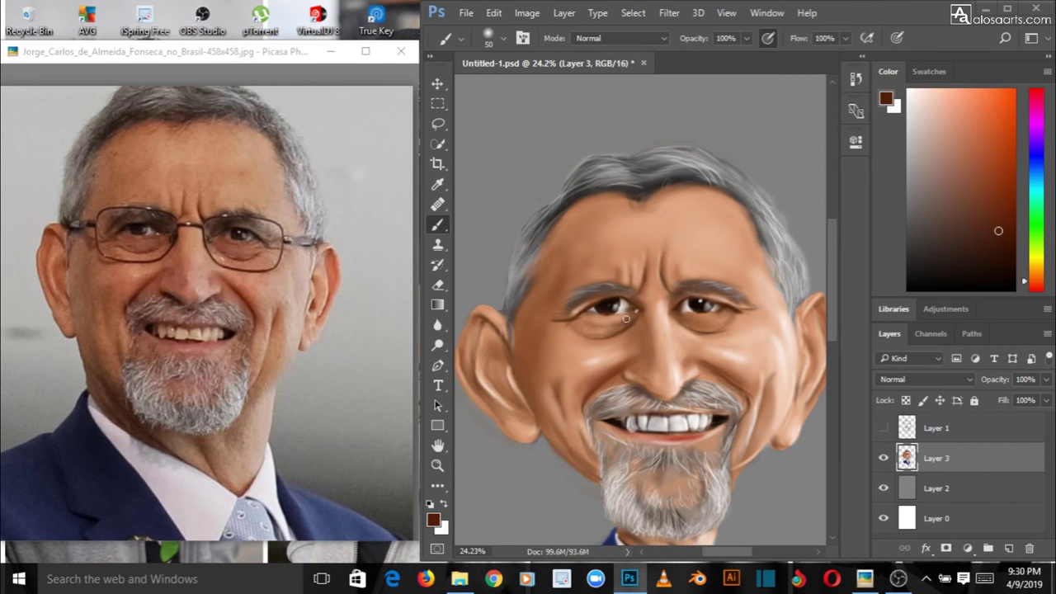
# Sample the jacket's blue, choose a darker shade of it, and paint a thin line along the lapel edge.
pyautogui.moveTo(834, 315); pyautogui.dragTo(834, 377)
pyautogui.click(433, 519)
pyautogui.click(618, 332)
pyautogui.click(312, 375)
pyautogui.press('Return')
pyautogui.press('[')
pyautogui.press('[')
pyautogui.press('[')
pyautogui.press('[')
pyautogui.press('[')
pyautogui.press('[')
pyautogui.press('[')
pyautogui.moveTo(601, 325); pyautogui.dragTo(608, 356)
# Pick black and shade the white shirt collar softly with a much larger brush at reduced opacity.
pyautogui.click(434, 519)
pyautogui.click(334, 401)
pyautogui.click(474, 204)
pyautogui.moveTo(747, 39); pyautogui.dragTo(726, 56)
pyautogui.press(']')
pyautogui.press(']')
pyautogui.press(']')
pyautogui.press(']')
pyautogui.press(']')
pyautogui.press(']')
pyautogui.press(']')
pyautogui.press(']')
pyautogui.press(']')
pyautogui.press(']')
pyautogui.press(']')
pyautogui.moveTo(619, 302)
pyautogui.mouseDown()
pyautogui.moveTo(660, 347)
pyautogui.moveTo(667, 336)
pyautogui.moveTo(652, 335)
pyautogui.moveTo(660, 377)
pyautogui.mouseUp()
# Sample the tie's light blue and choose a near-black navy shade of it as the foreground colour.
pyautogui.click(433, 521)
pyautogui.click(714, 395)
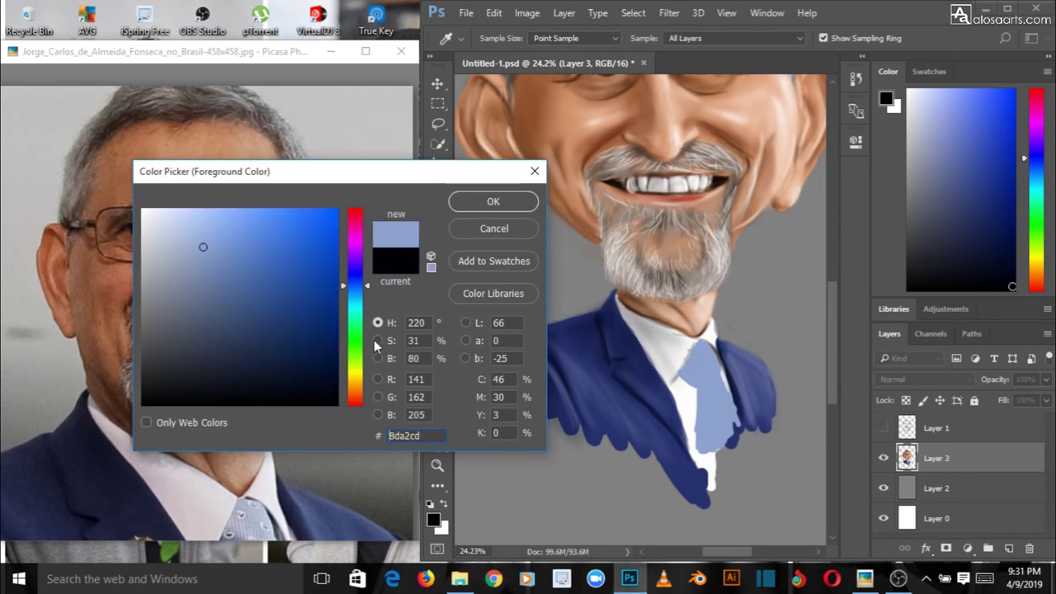
pyautogui.click(257, 382)
pyautogui.click(488, 201)
# Paint the tie's left edge in dark navy with a size 30 brush at 100% opacity.
pyautogui.moveTo(248, 466); pyautogui.dragTo(220, 369)
pyautogui.click(746, 39)
pyautogui.click(818, 61)
pyautogui.press('[')
pyautogui.press('[')
pyautogui.press('[')
pyautogui.press('[')
pyautogui.press('[')
pyautogui.press('[')
pyautogui.moveTo(678, 376)
pyautogui.mouseDown()
pyautogui.moveTo(698, 388)
pyautogui.moveTo(698, 449)
pyautogui.mouseUp()
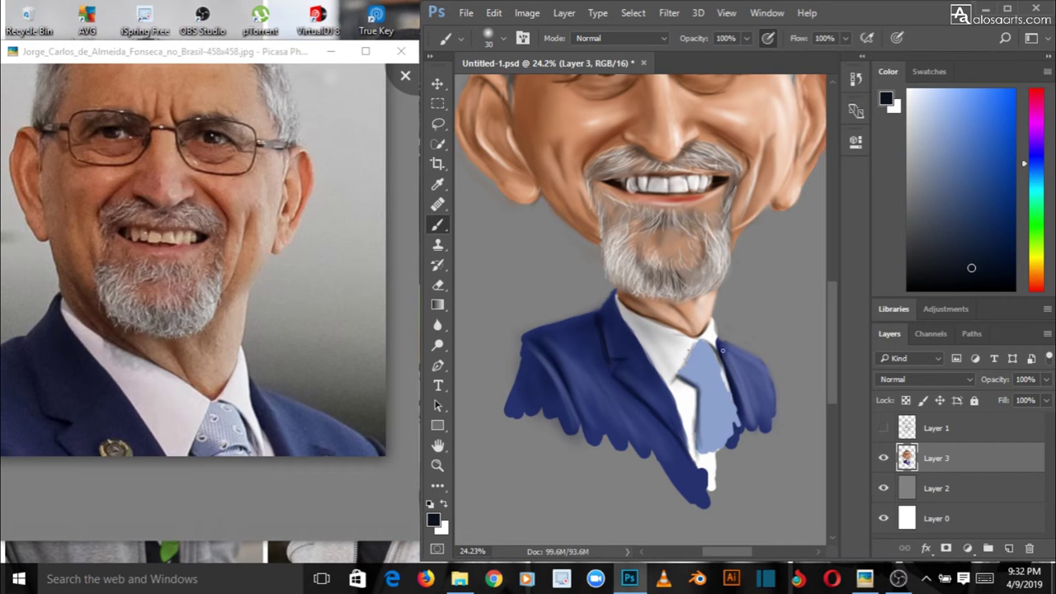
# Paint the tie's right edge in dark navy and shade its knot and folds with a larger brush at 25% opacity.
pyautogui.moveTo(715, 343); pyautogui.dragTo(730, 396)
pyautogui.press(']')
pyautogui.press(']')
pyautogui.press(']')
pyautogui.press(']')
pyautogui.press(']')
pyautogui.press('2')
pyautogui.press('5')
pyautogui.moveTo(688, 356); pyautogui.dragTo(707, 461)
# Brush soft white highlights over the tie's knot and body with a size 35 brush at 16% opacity.
pyautogui.press('x')
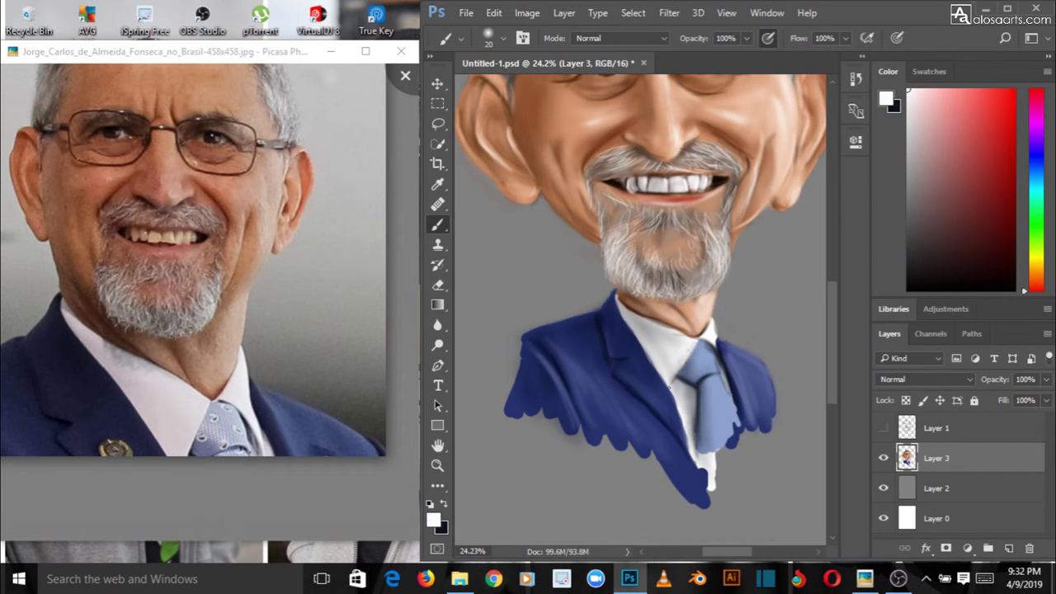
pyautogui.press('e')
pyautogui.press('b')
pyautogui.press('1')
pyautogui.press('6')
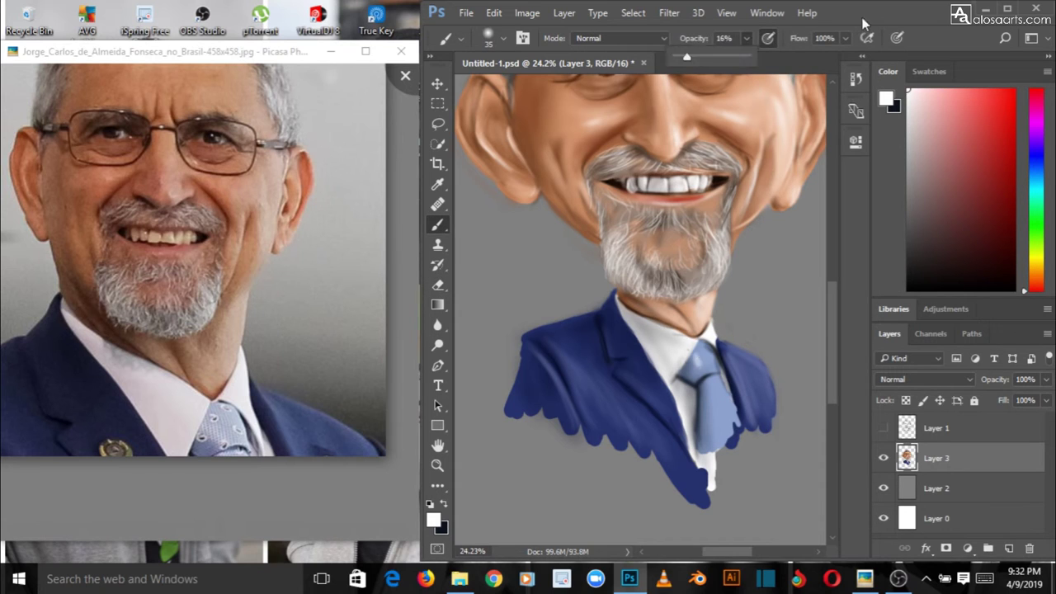
pyautogui.moveTo(686, 355)
pyautogui.mouseDown()
pyautogui.moveTo(706, 363)
pyautogui.moveTo(691, 366)
pyautogui.moveTo(708, 388)
pyautogui.moveTo(714, 372)
pyautogui.moveTo(731, 417)
pyautogui.mouseUp()
pyautogui.moveTo(719, 419); pyautogui.dragTo(709, 395)
pyautogui.moveTo(714, 355); pyautogui.dragTo(711, 365)
# Build up the white sheen down the length of the tie with an enlarged brush at reduced opacity.
pyautogui.press('[')
pyautogui.press('[')
pyautogui.press('[')
pyautogui.press('[')
pyautogui.press('[')
pyautogui.moveTo(747, 39); pyautogui.dragTo(812, 56)
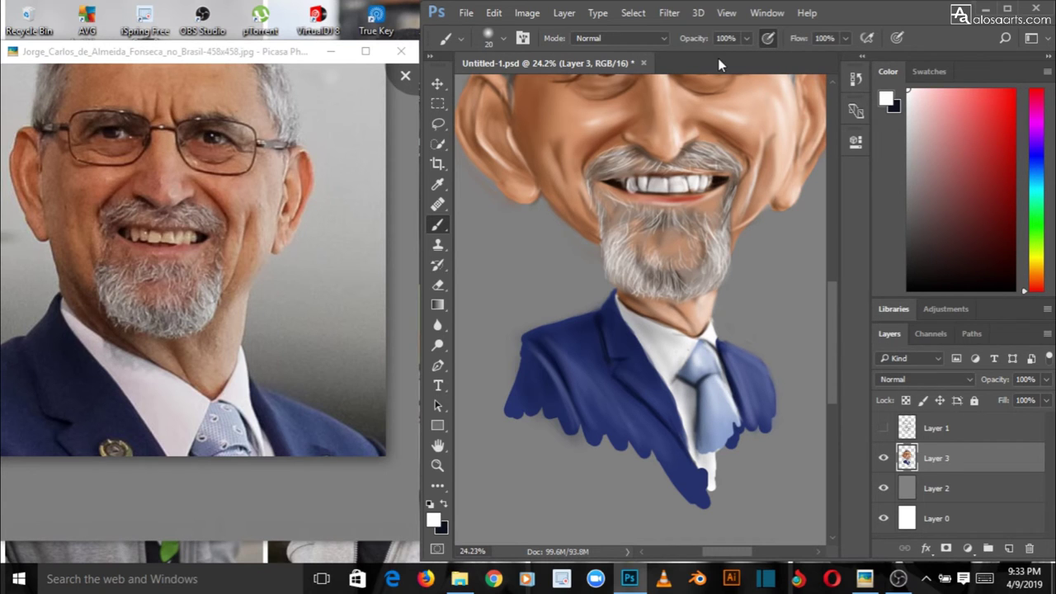
pyautogui.moveTo(746, 38); pyautogui.dragTo(689, 56)
pyautogui.press(']')
pyautogui.press(']')
pyautogui.press(']')
pyautogui.press(']')
pyautogui.moveTo(700, 350); pyautogui.dragTo(732, 434)
# Add a new layer above the painted portrait and set the foreground colour to black.
pyautogui.scroll(5, 721, 407)
pyautogui.click(1009, 549)
pyautogui.click(443, 503)
pyautogui.click(433, 520)
pyautogui.click(356, 403)
pyautogui.click(306, 397)
pyautogui.click(493, 202)
# Draw the two rounded rectangular lens frames around the eyes in black with a small brush at 100% opacity.
pyautogui.click(503, 39)
pyautogui.click(483, 189)
pyautogui.moveTo(747, 39); pyautogui.dragTo(805, 51)
pyautogui.press('[')
pyautogui.press('[')
pyautogui.press('[')
pyautogui.press('[')
pyautogui.press('[')
pyautogui.moveTo(550, 247); pyautogui.dragTo(559, 303)
pyautogui.moveTo(646, 253)
pyautogui.mouseDown()
pyautogui.moveTo(634, 310)
pyautogui.moveTo(551, 305)
pyautogui.mouseUp()
pyautogui.moveTo(550, 247)
pyautogui.mouseDown()
pyautogui.moveTo(648, 252)
pyautogui.moveTo(678, 303)
pyautogui.mouseUp()
pyautogui.moveTo(670, 249)
pyautogui.mouseDown()
pyautogui.moveTo(755, 246)
pyautogui.moveTo(752, 307)
pyautogui.mouseUp()
pyautogui.moveTo(671, 264)
pyautogui.mouseDown()
pyautogui.moveTo(698, 304)
pyautogui.moveTo(750, 305)
pyautogui.mouseUp()
# Thicken and even out the black rims of both lenses with the size 15 brush.
pyautogui.hotkey('ctrl', 'space')
pyautogui.moveTo(573, 273); pyautogui.dragTo(614, 274)
pyautogui.moveTo(535, 232)
pyautogui.mouseDown()
pyautogui.moveTo(535, 265)
pyautogui.moveTo(680, 333)
pyautogui.moveTo(706, 247)
pyautogui.mouseUp()
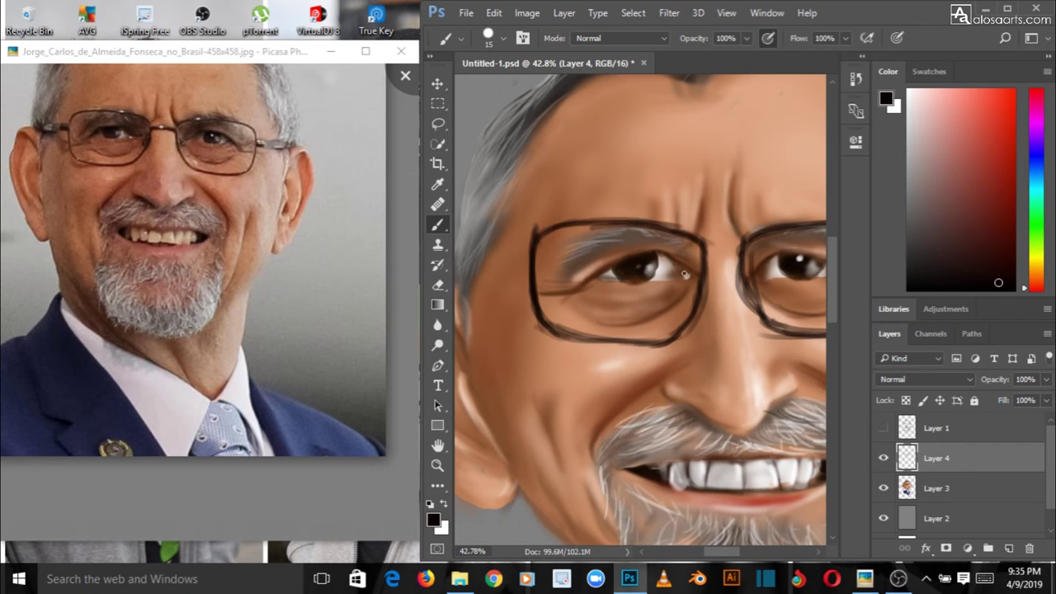
pyautogui.moveTo(723, 551); pyautogui.dragTo(739, 551)
pyautogui.moveTo(575, 245); pyautogui.dragTo(582, 320)
pyautogui.moveTo(572, 282); pyautogui.dragTo(622, 339)
pyautogui.moveTo(726, 234)
pyautogui.mouseDown()
pyautogui.moveTo(734, 284)
pyautogui.moveTo(711, 330)
pyautogui.mouseUp()
# Touch up the right lens rim and erase the rough edges along both frames.
pyautogui.moveTo(744, 552); pyautogui.dragTo(732, 552)
pyautogui.hotkey('ctrl', 'space')
pyautogui.moveTo(596, 358); pyautogui.dragTo(582, 357)
pyautogui.press('b')
pyautogui.moveTo(804, 246)
pyautogui.mouseDown()
pyautogui.moveTo(813, 307)
pyautogui.moveTo(783, 338)
pyautogui.mouseUp()
pyautogui.press('e')
pyautogui.moveTo(495, 246)
pyautogui.mouseDown()
pyautogui.moveTo(489, 300)
pyautogui.moveTo(541, 345)
pyautogui.moveTo(633, 309)
pyautogui.moveTo(612, 270)
pyautogui.moveTo(667, 304)
pyautogui.moveTo(693, 340)
pyautogui.mouseUp()
pyautogui.moveTo(680, 263)
pyautogui.mouseDown()
pyautogui.moveTo(696, 327)
pyautogui.moveTo(714, 332)
pyautogui.moveTo(789, 290)
pyautogui.moveTo(812, 325)
pyautogui.moveTo(800, 336)
pyautogui.mouseUp()
# Paint the black bridge over the nose and both temple arms out to the ears, using size 20 for the right arm.
pyautogui.press('b')
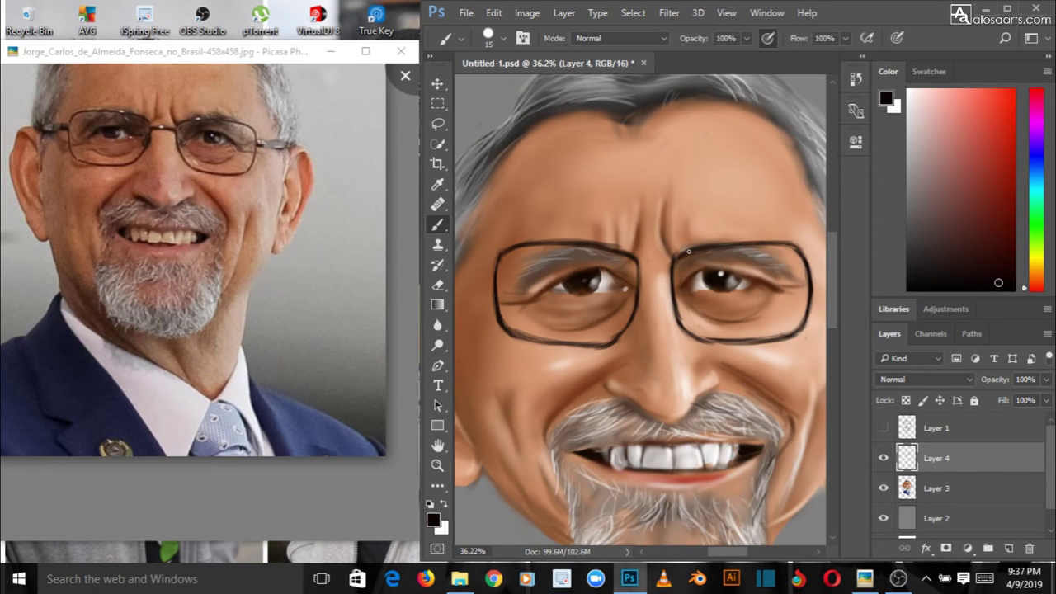
pyautogui.moveTo(739, 552); pyautogui.dragTo(725, 554)
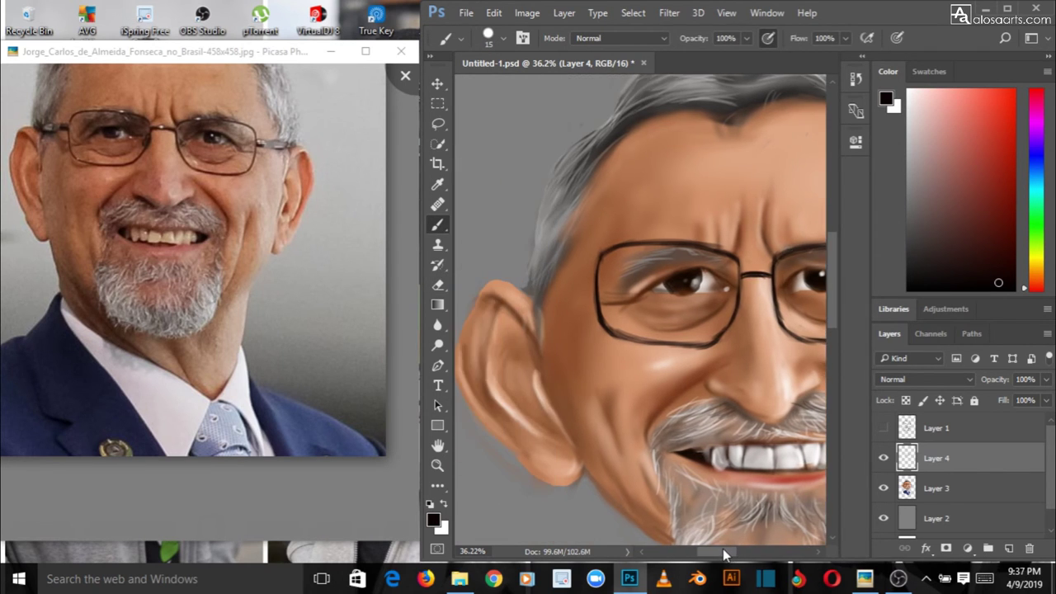
pyautogui.moveTo(525, 290); pyautogui.dragTo(595, 276)
pyautogui.moveTo(720, 552); pyautogui.dragTo(739, 552)
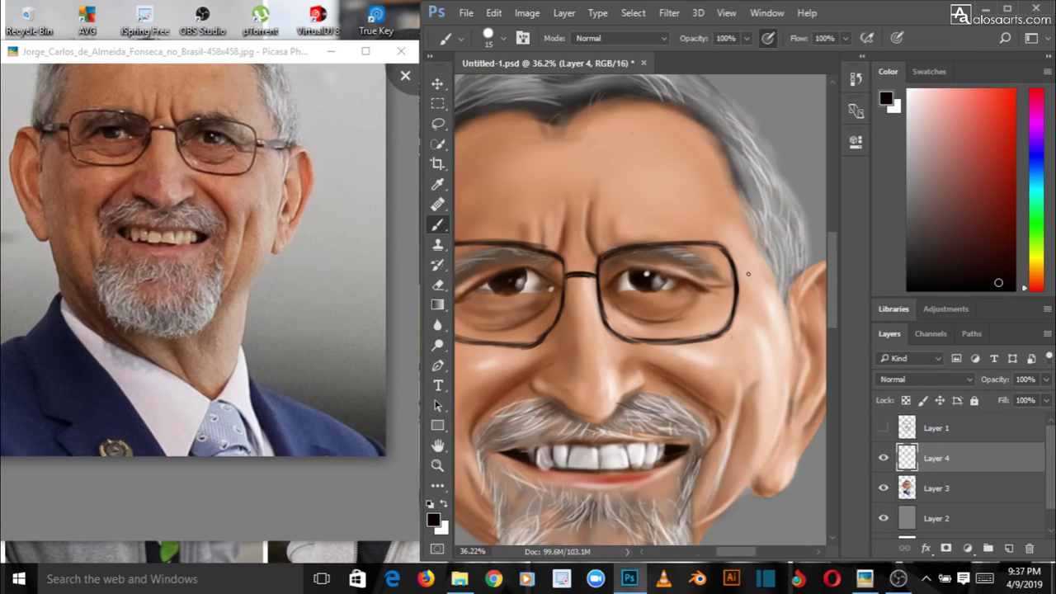
pyautogui.press('z')
pyautogui.moveTo(676, 316); pyautogui.dragTo(605, 323)
pyautogui.press('b')
pyautogui.press(']')
pyautogui.moveTo(723, 286); pyautogui.dragTo(768, 287)
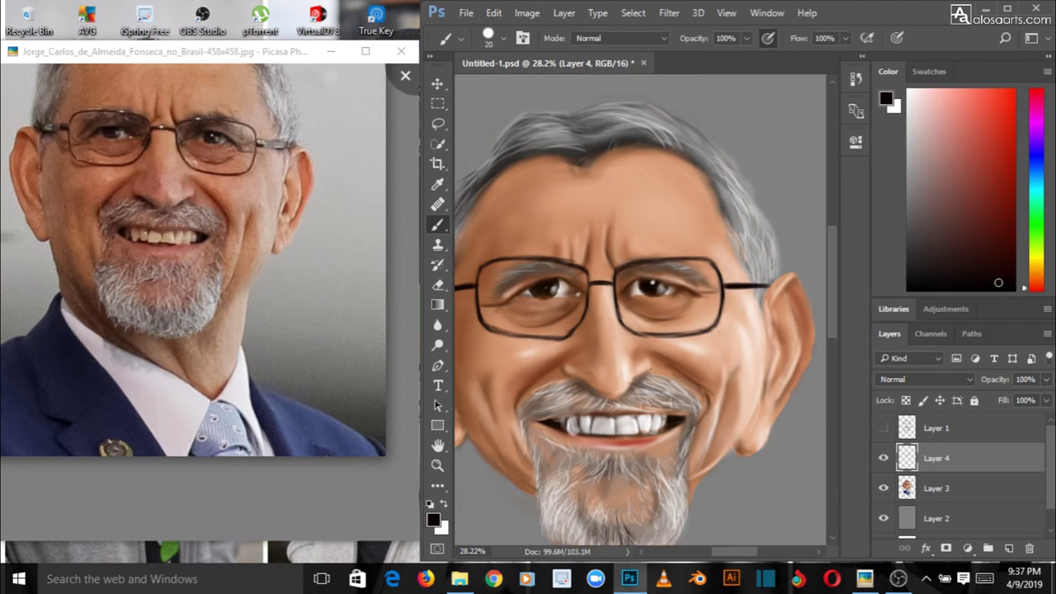
# Paint a soft white sheen on the glasses' temple arms at 30% opacity.
pyautogui.press('x')
pyautogui.press('3')
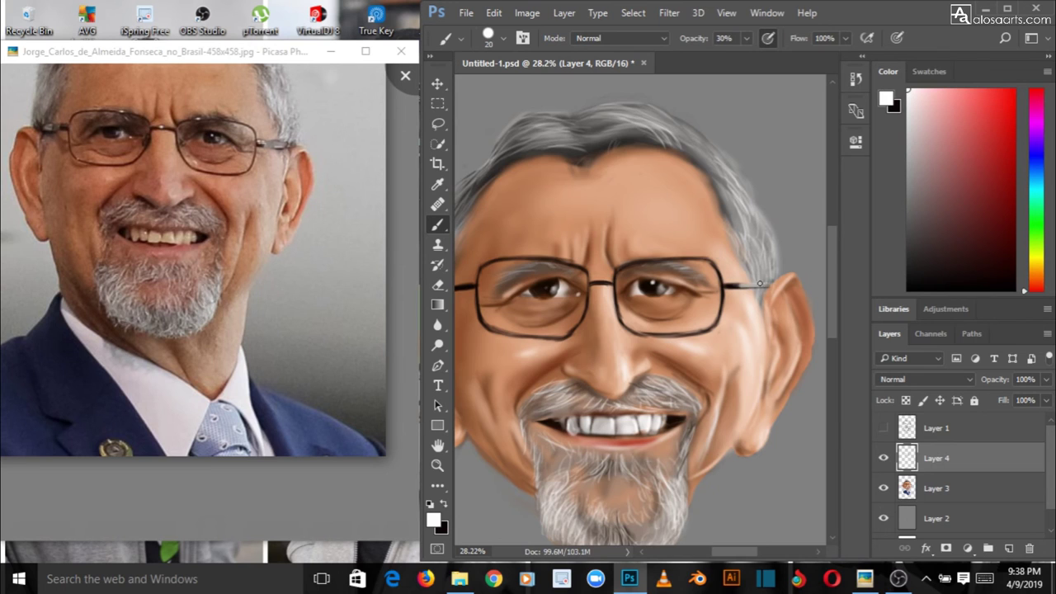
pyautogui.hscroll(-5, 604, 288)
pyautogui.moveTo(605, 289); pyautogui.dragTo(581, 294)
pyautogui.moveTo(610, 288); pyautogui.dragTo(583, 293)
# Add bright white glints along the lens rims and bridge with a size 15 brush at 97% opacity.
pyautogui.moveTo(718, 552); pyautogui.dragTo(733, 552)
pyautogui.click(502, 39)
pyautogui.click(502, 38)
pyautogui.click(746, 39)
pyautogui.click(794, 61)
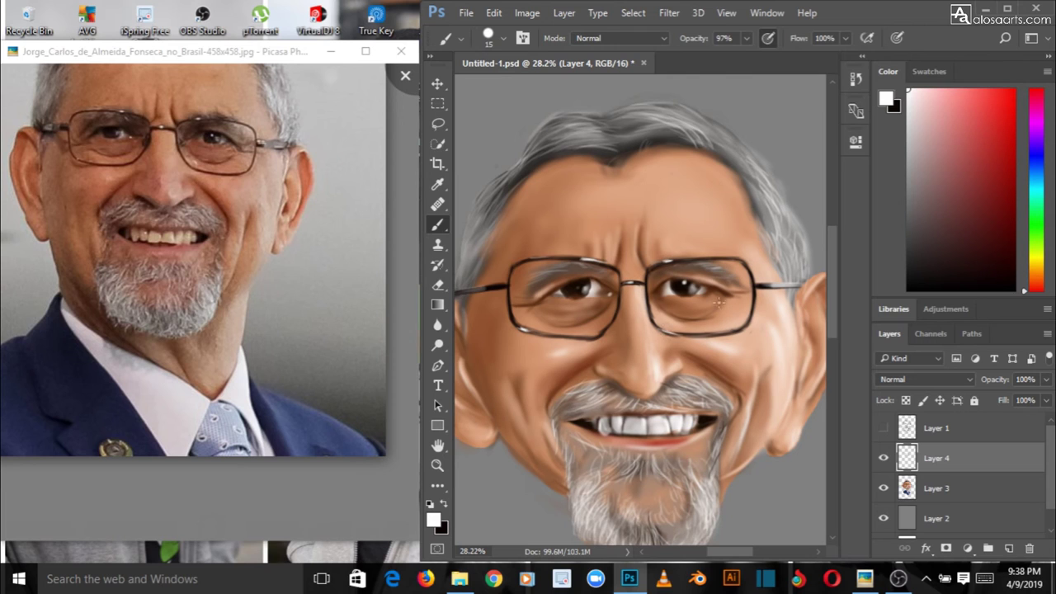
# Detail the hinges on both temple arms and check the glasses against the reference photo.
pyautogui.press('e')
pyautogui.press('x')
pyautogui.press('b')
pyautogui.press('x')
pyautogui.moveTo(754, 286); pyautogui.dragTo(766, 285)
pyautogui.moveTo(499, 287); pyautogui.dragTo(487, 286)
pyautogui.click(279, 288)
pyautogui.press('Left')
pyautogui.scroll(1, 279, 287)
pyautogui.press('e')
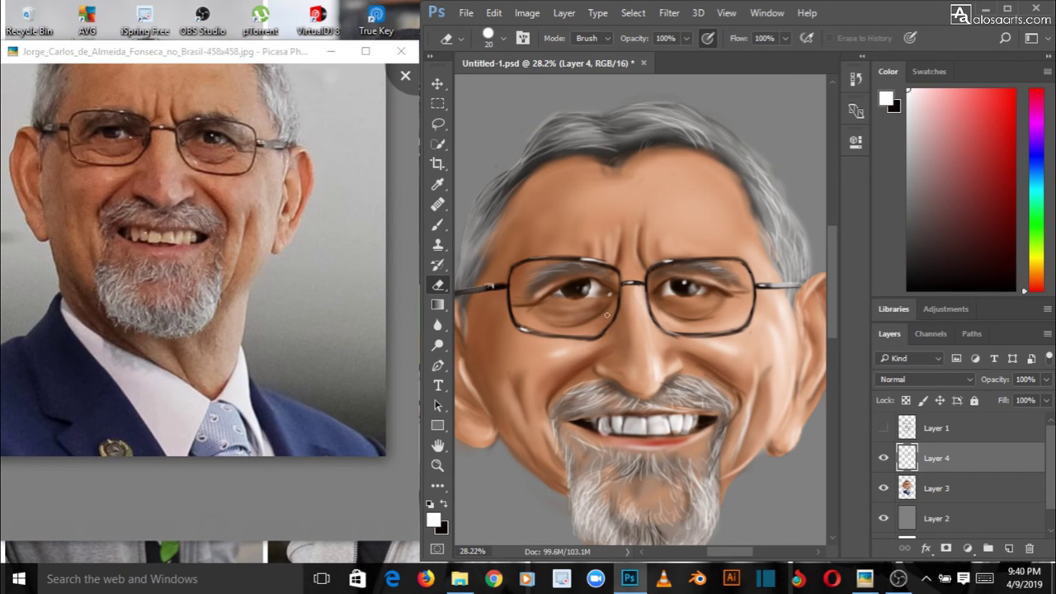
# Paint a faint white glass reflection over the right lens with a size 150 soft brush at 17% opacity.
pyautogui.press('b')
pyautogui.moveTo(747, 38); pyautogui.dragTo(687, 53)
pyautogui.press(']')
pyautogui.press(']')
pyautogui.press(']')
pyautogui.press(']')
pyautogui.press(']')
pyautogui.press(']')
pyautogui.press(']')
pyautogui.press(']')
pyautogui.press(']')
pyautogui.press(']')
pyautogui.moveTo(741, 290); pyautogui.dragTo(715, 270)
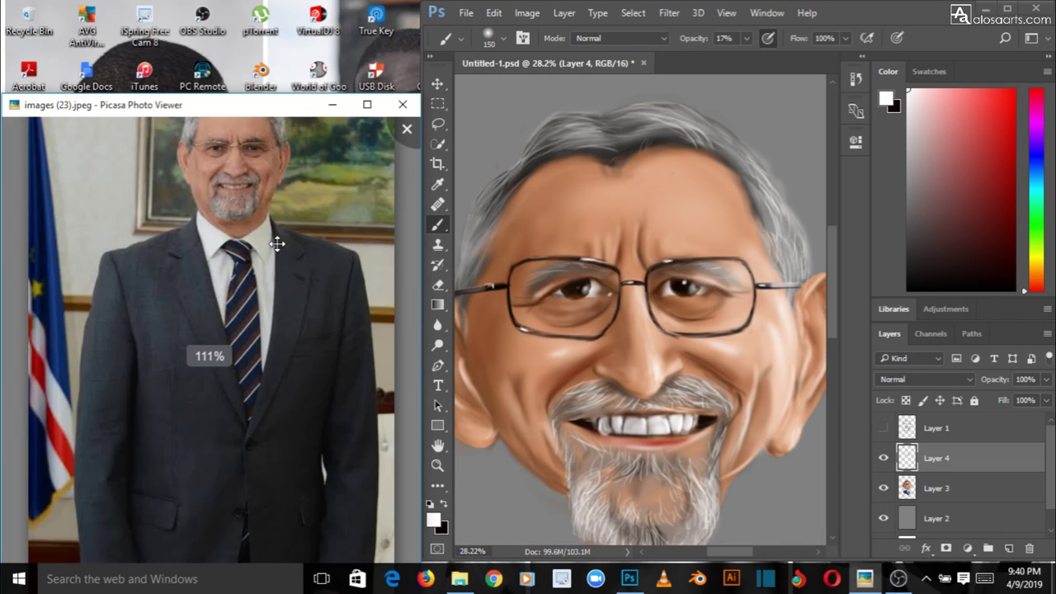
pyautogui.scroll(2, 280, 240)
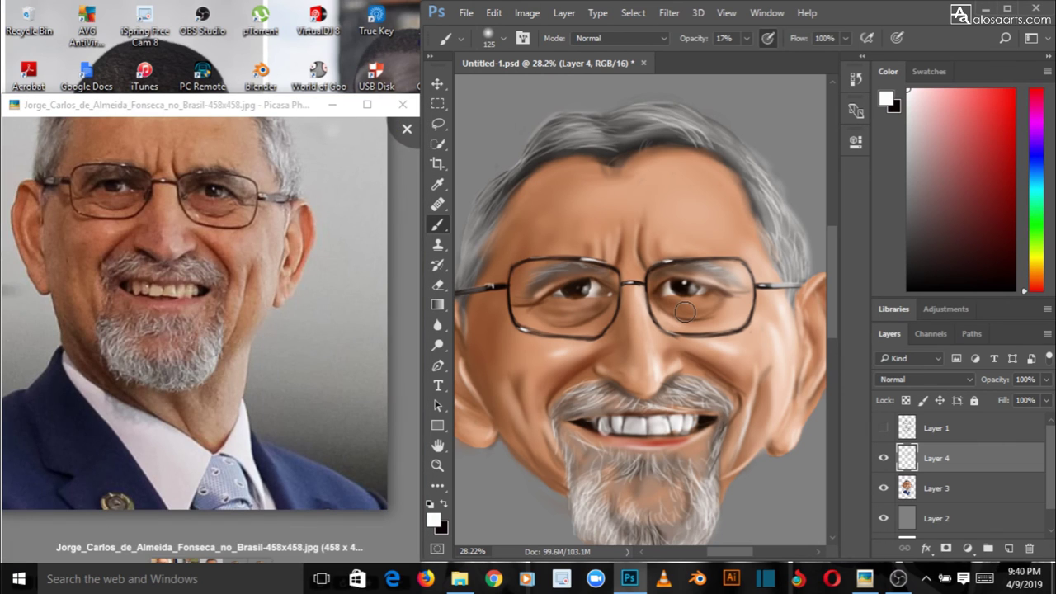
# Erase along the jacket's scalloped lower edge on the portrait layer with a size 30 eraser.
pyautogui.press('e')
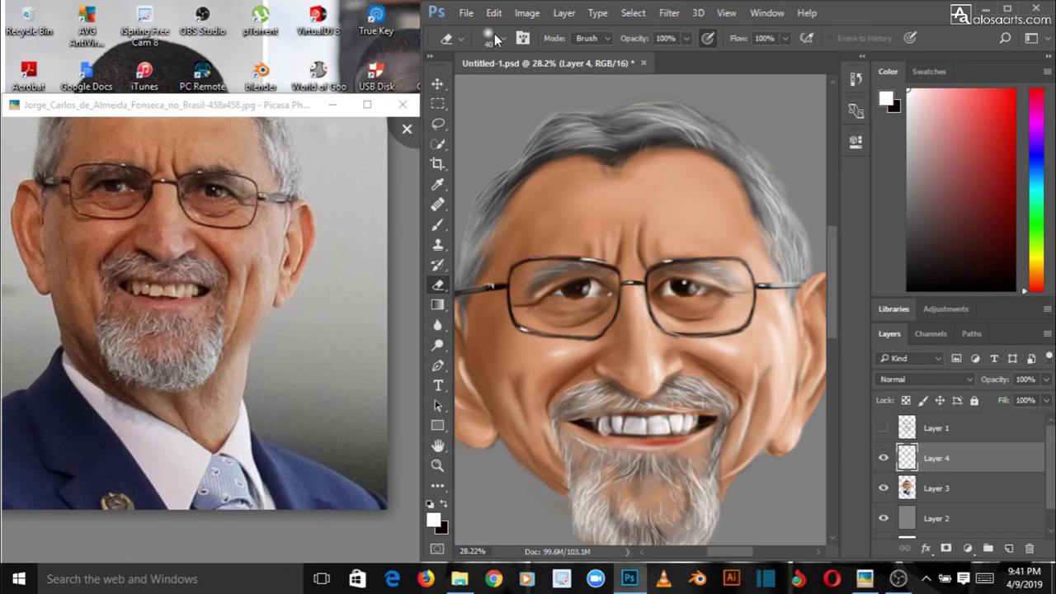
pyautogui.press('b')
pyautogui.press('0')
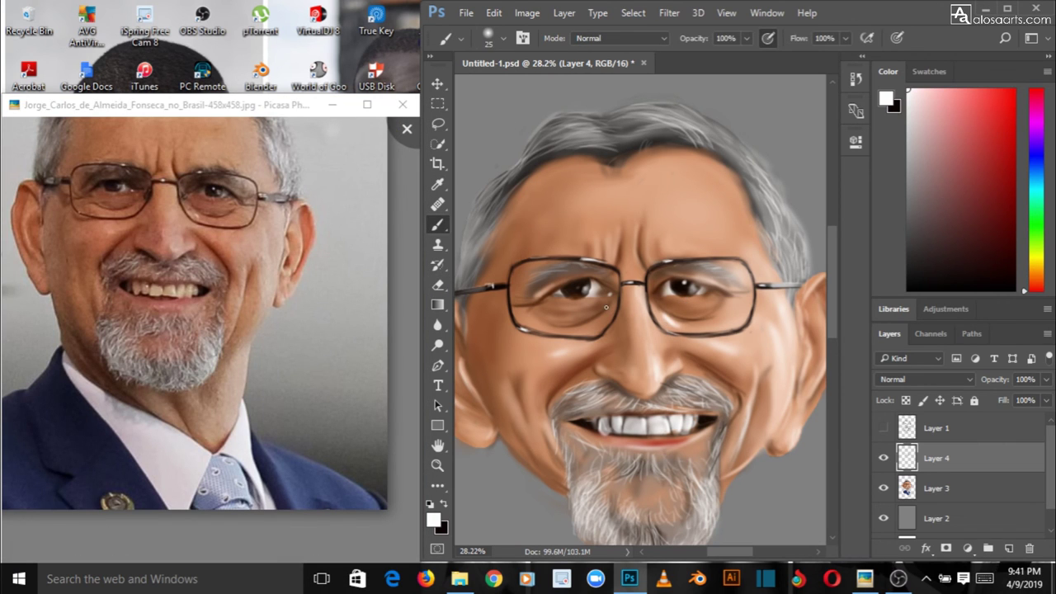
pyautogui.press('z')
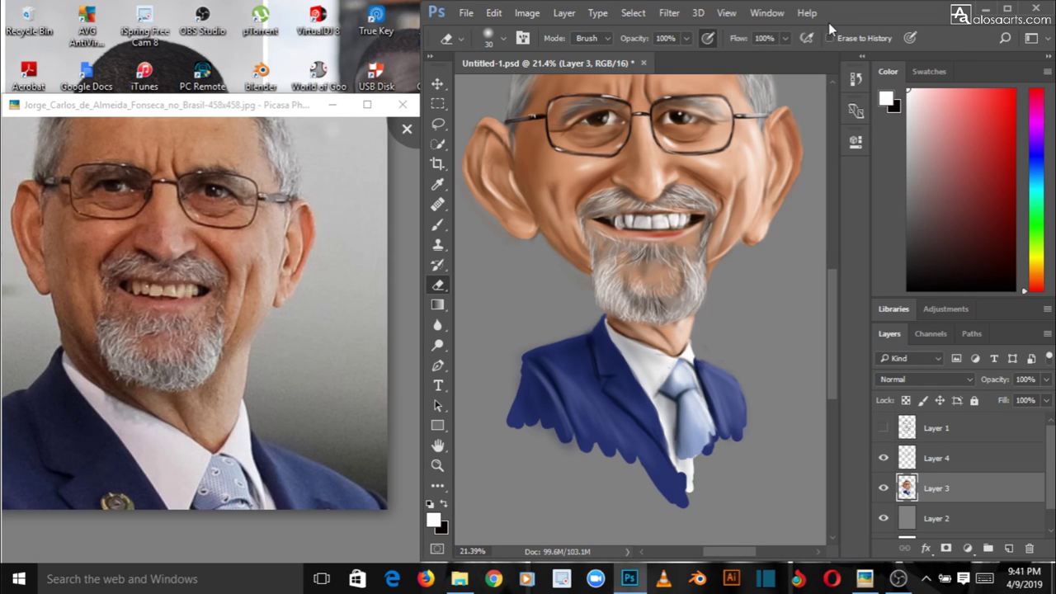
pyautogui.moveTo(515, 424); pyautogui.dragTo(670, 494)
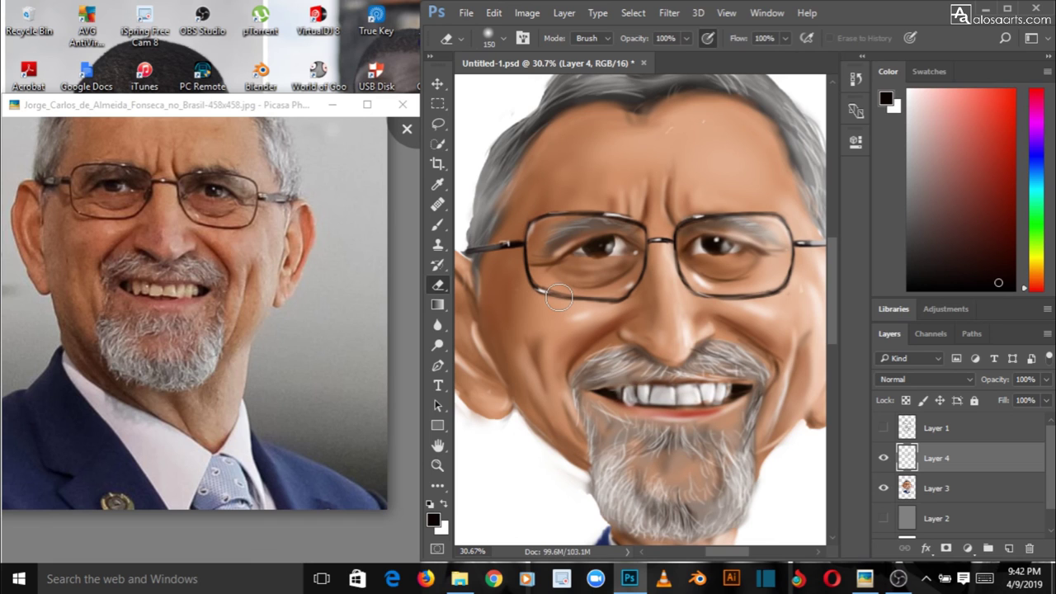
# Reduce the eraser to size 35 and trim the left lens's lower rim on the glasses layer.
pyautogui.press('[')
pyautogui.press('[')
pyautogui.press('[')
pyautogui.press('[')
pyautogui.press('[')
pyautogui.press('[')
pyautogui.press('[')
pyautogui.press('[')
pyautogui.press('[')
pyautogui.press('[')
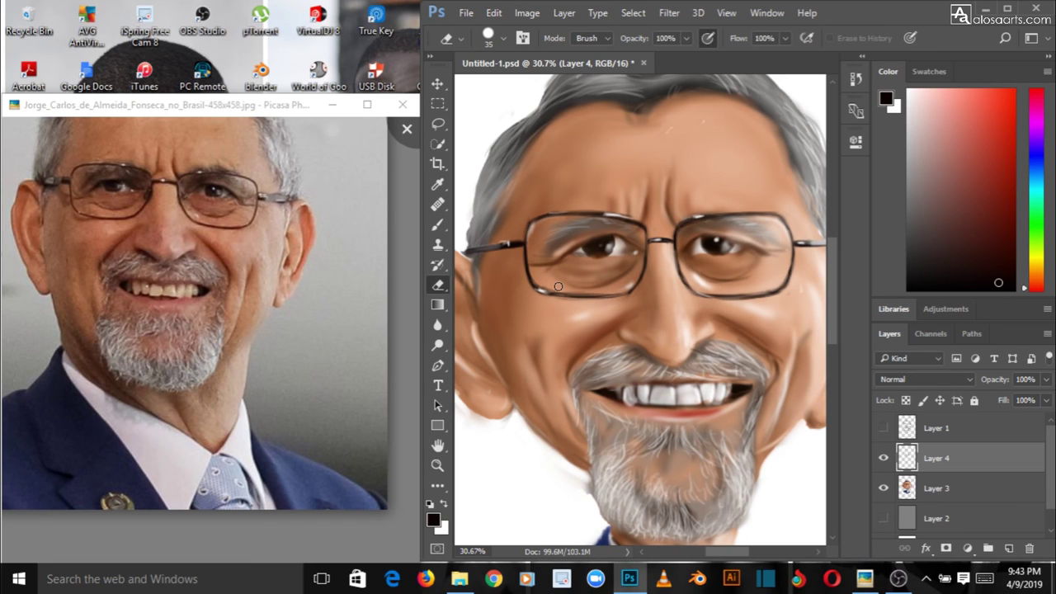